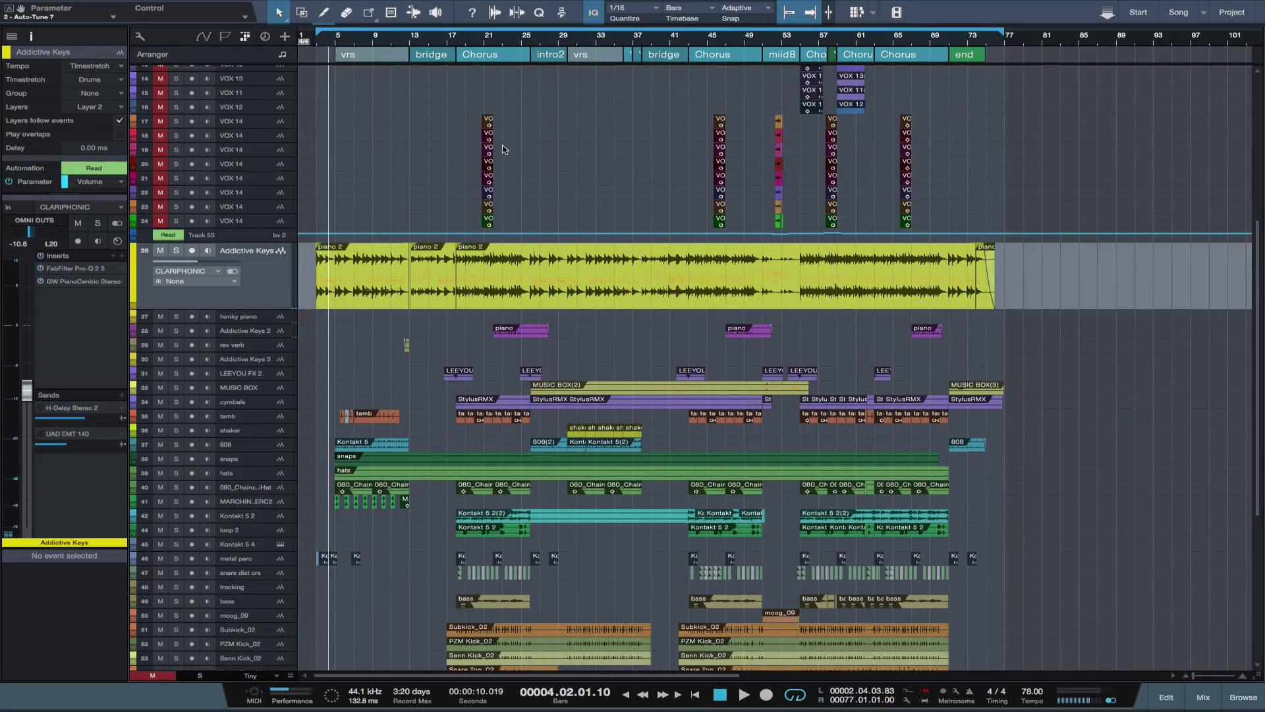
- Solo Addictive Keys and pick the GW PianoCentric Piano level (7.6) as the automation target
key("s")
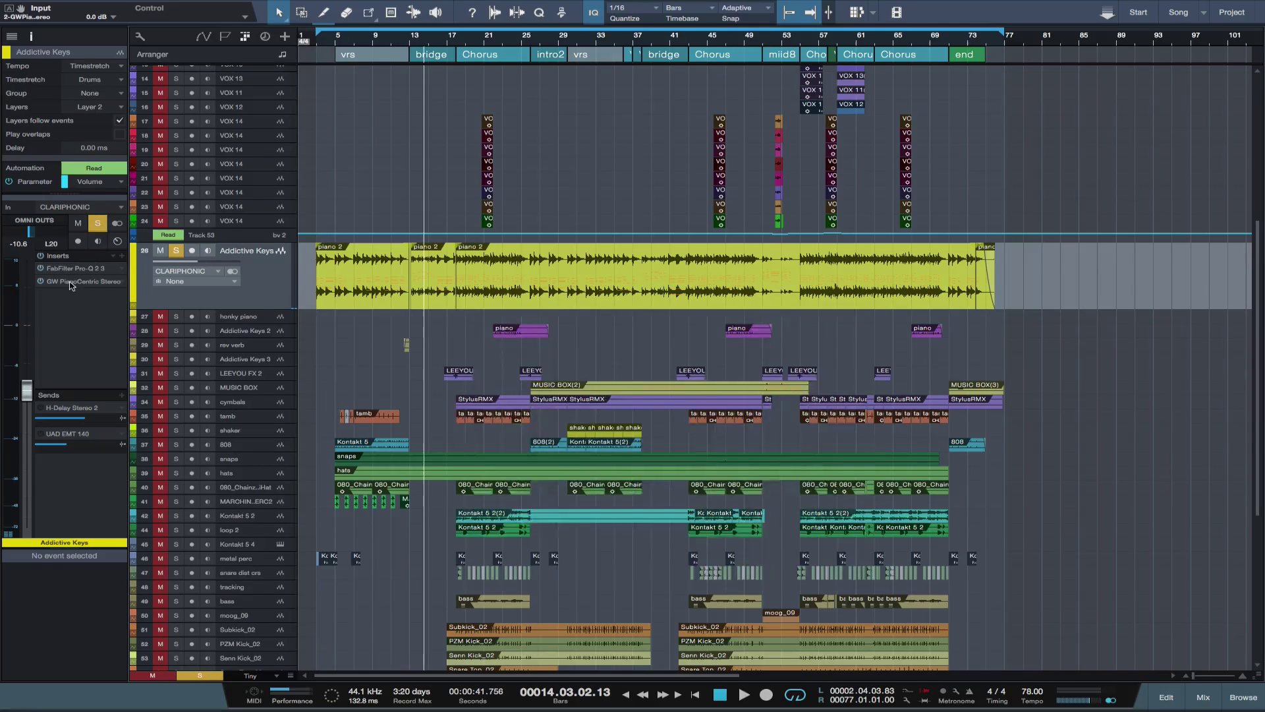
left_click(71, 282)
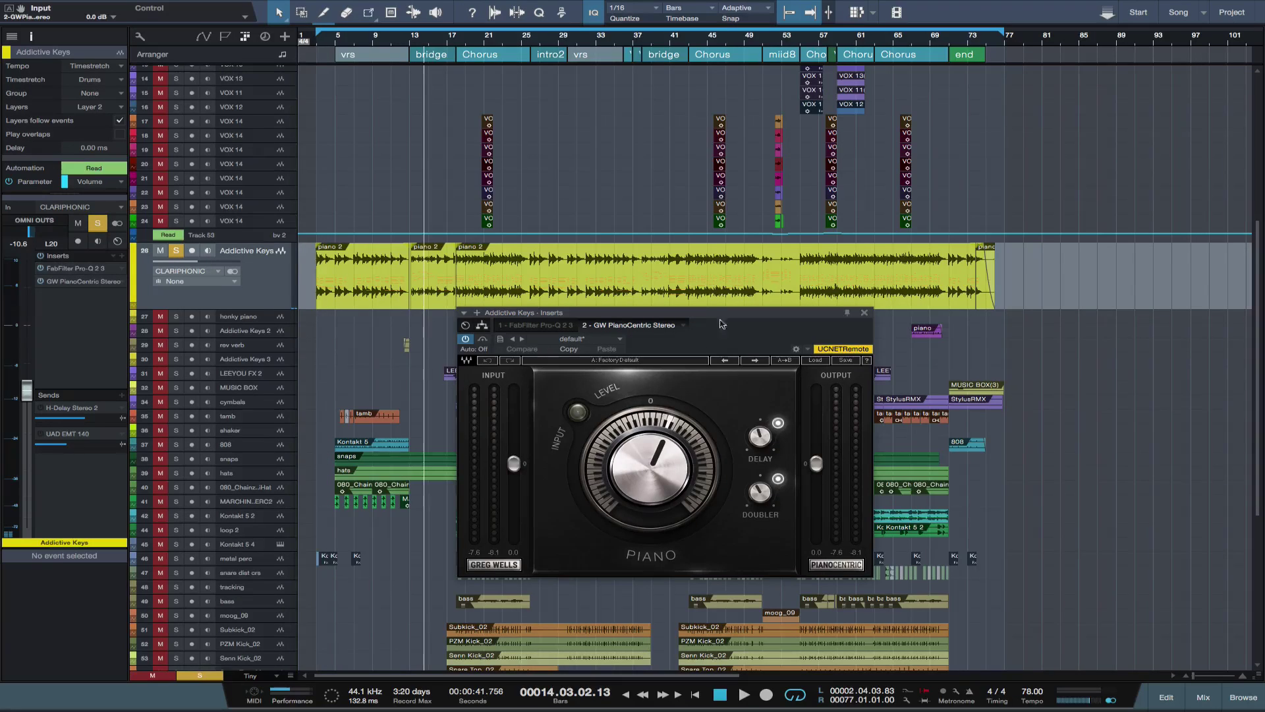
left_click_drag(718, 317, 581, 326)
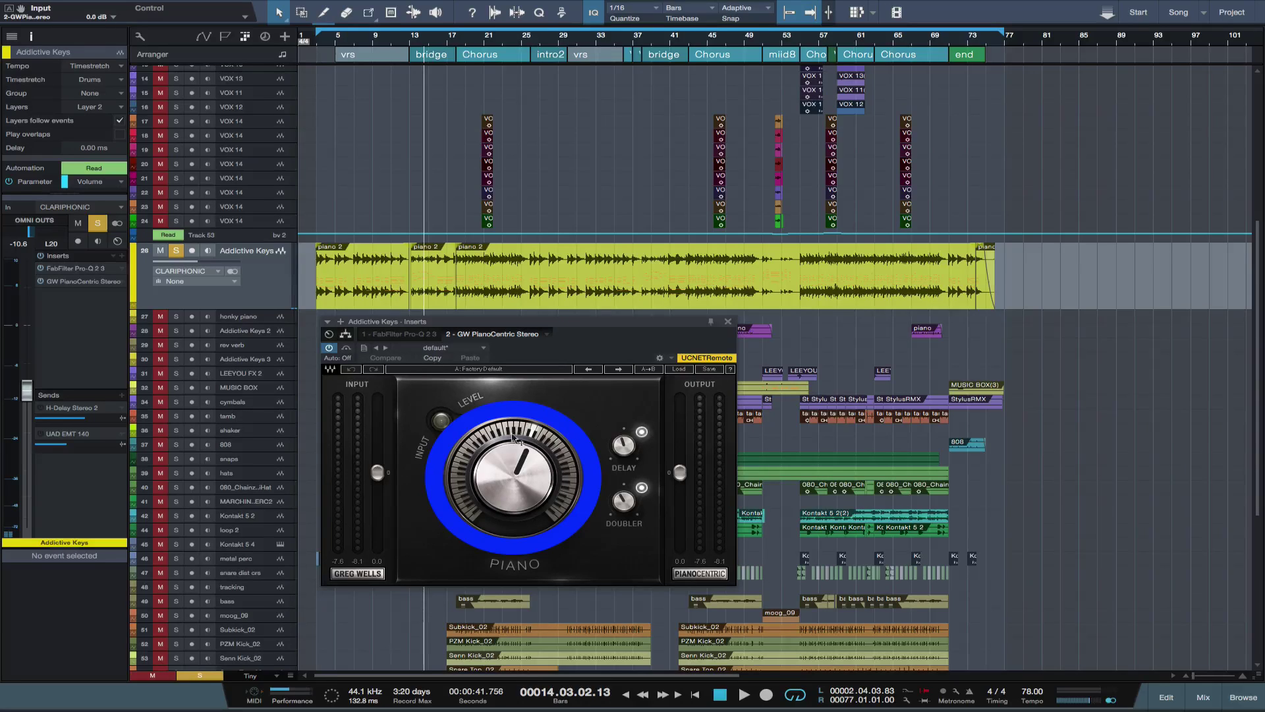
left_click(516, 484)
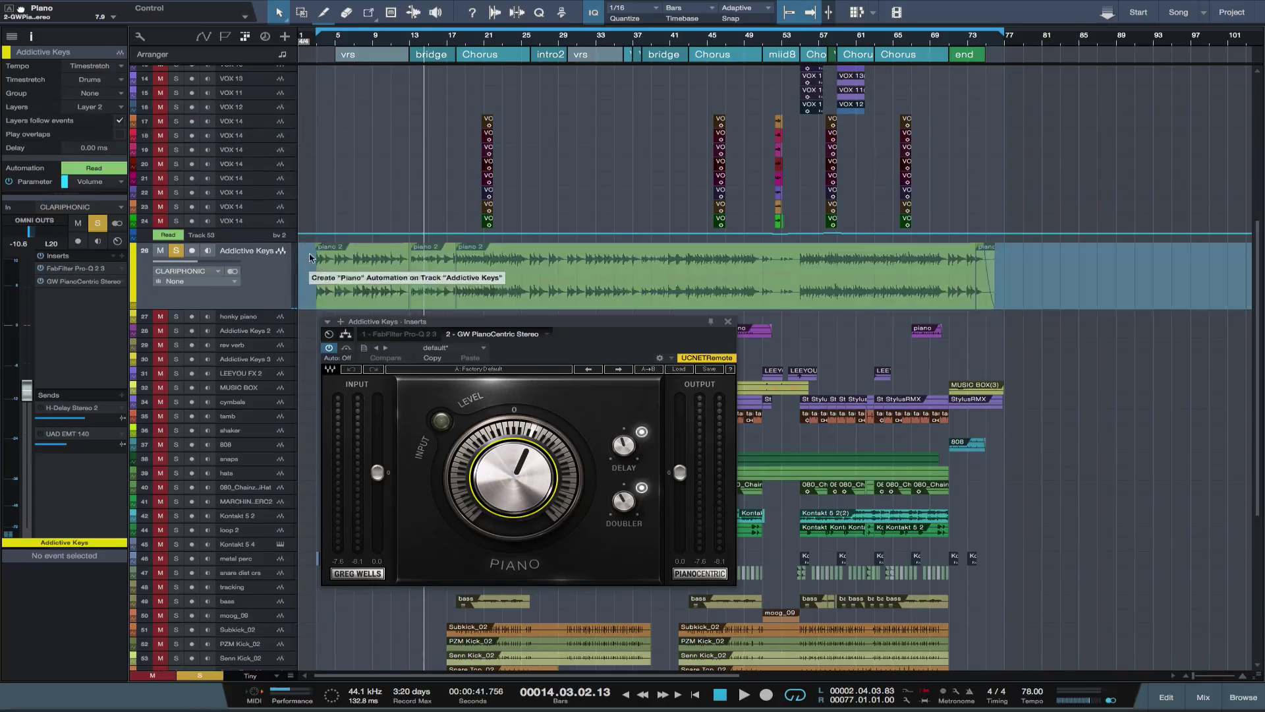
- Show the automation lanes and play from bar 5, zoomed in on the opening sections
key("a")
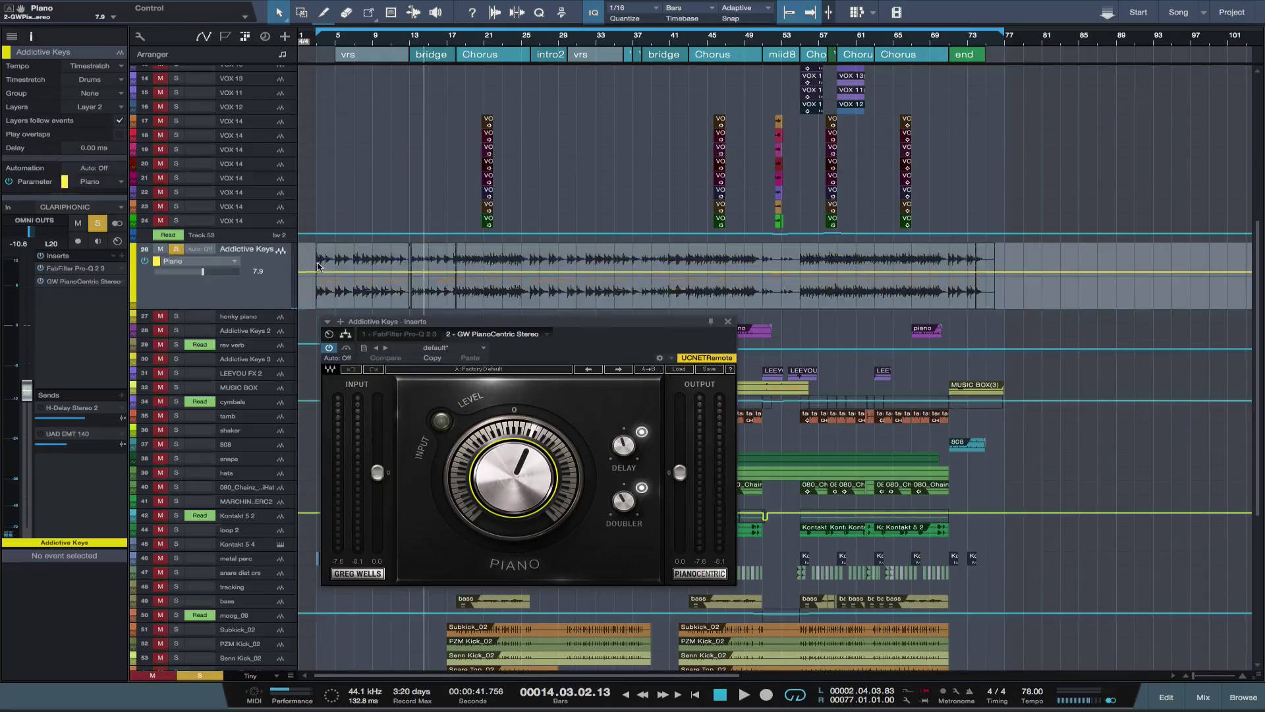
left_click(336, 41)
key("space")
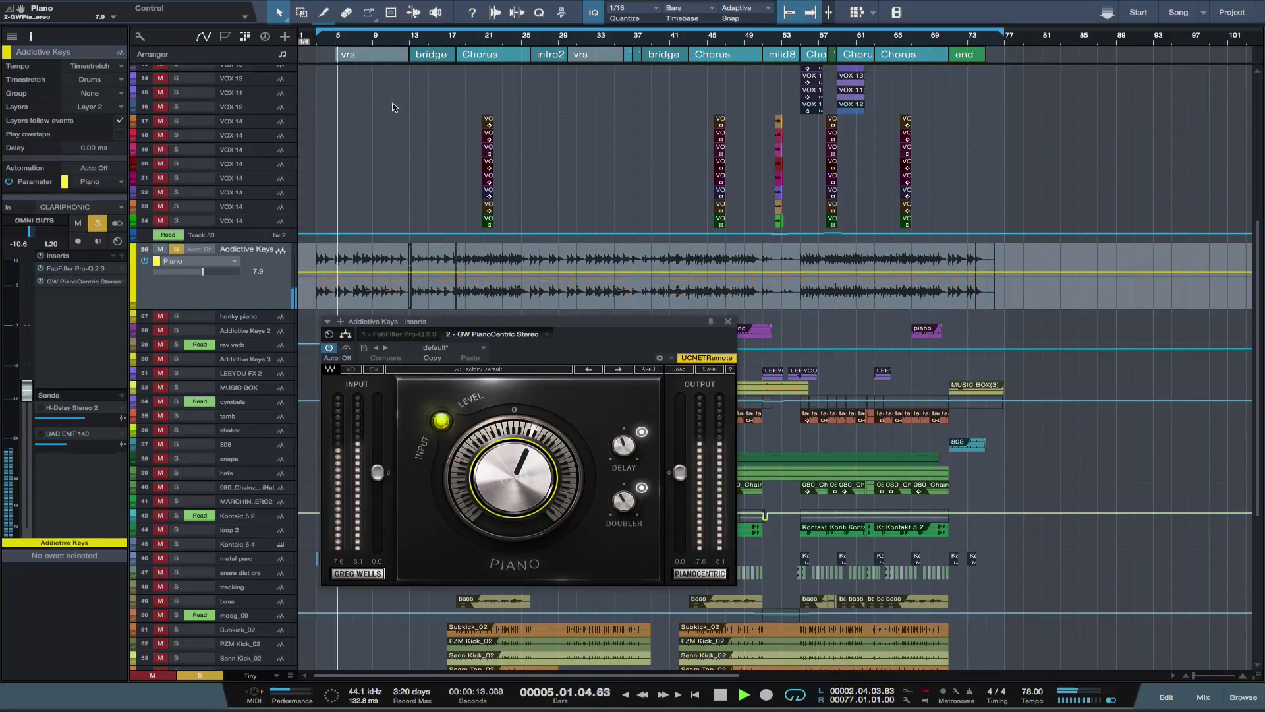
key("e")
key("e")
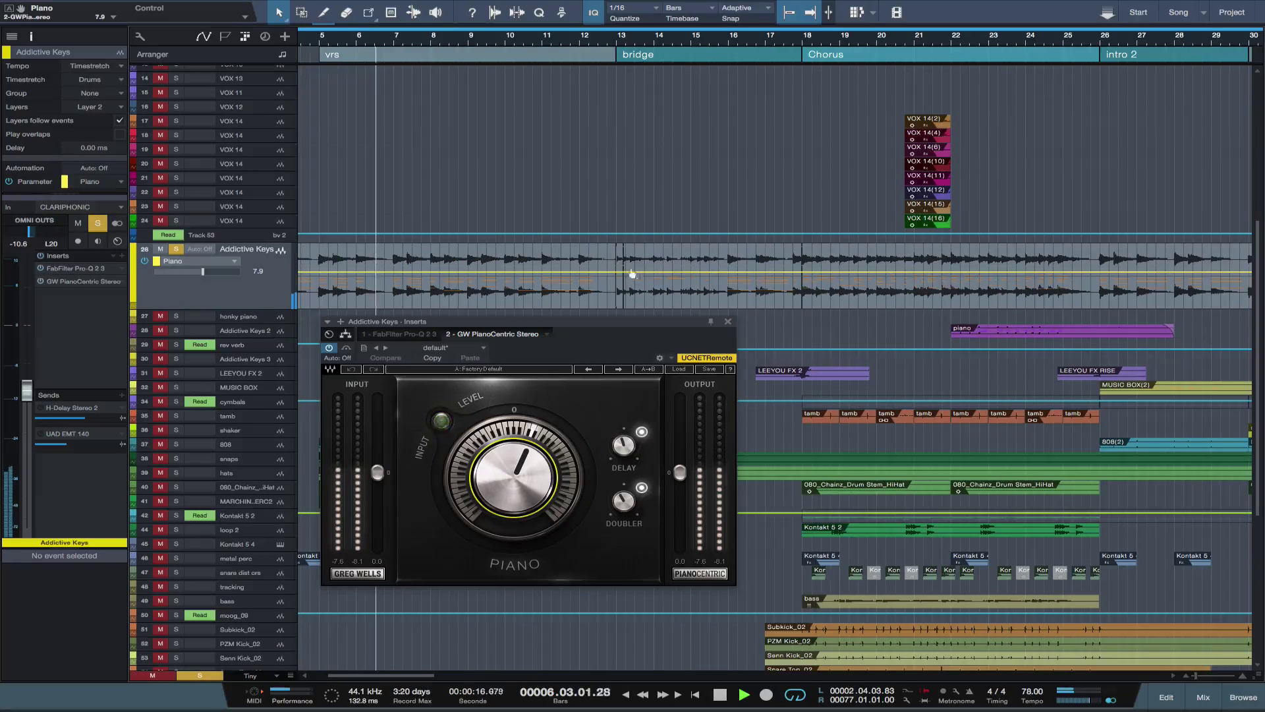
- Lower the Piano automation to -18.8 across bars 13–18, rising to 7.9 at the Chorus
left_click(369, 13)
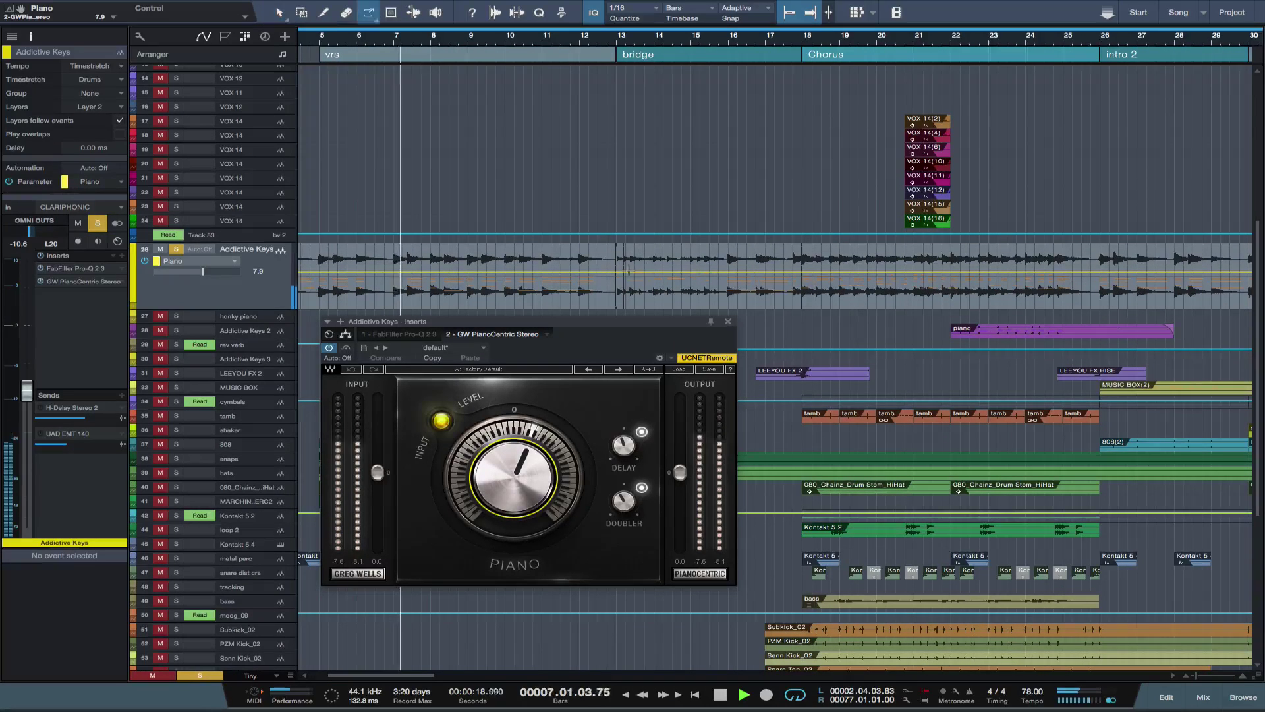
left_click_drag(623, 271, 736, 291)
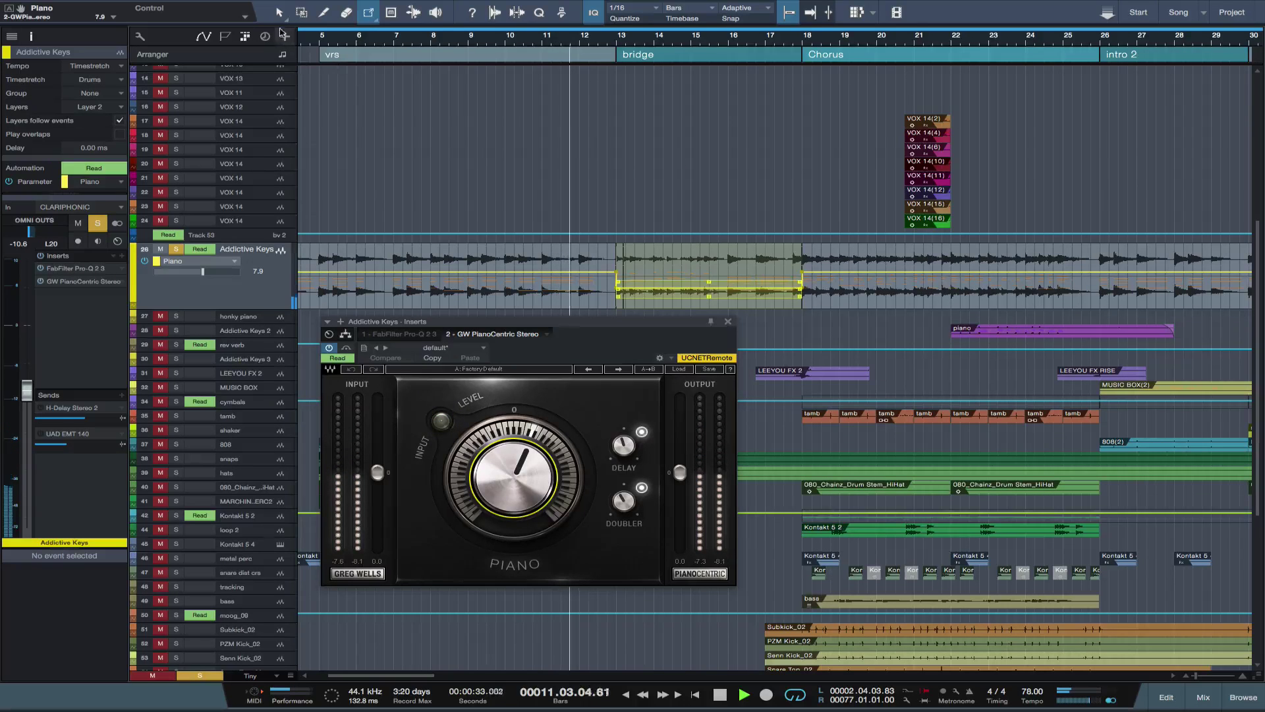
key("1")
left_click(610, 164)
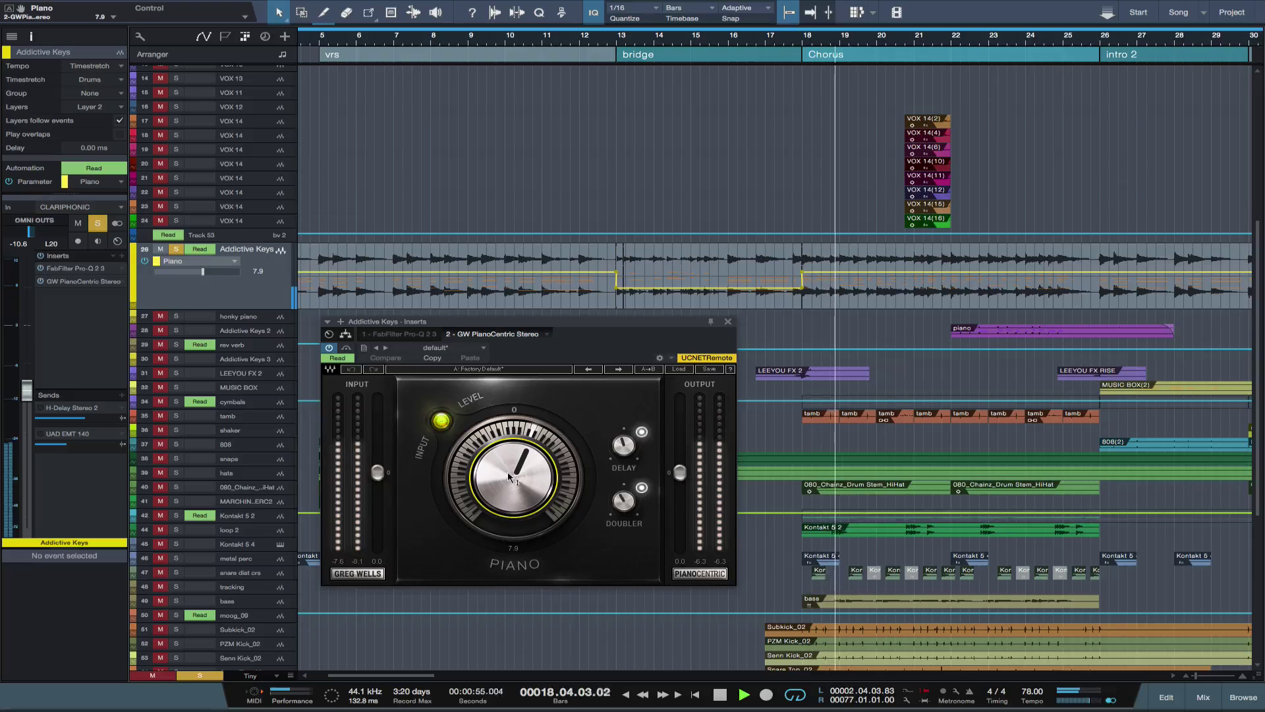
- Stop playback and create PianoCentric Delay automation on the Addictive Keys track
key("space")
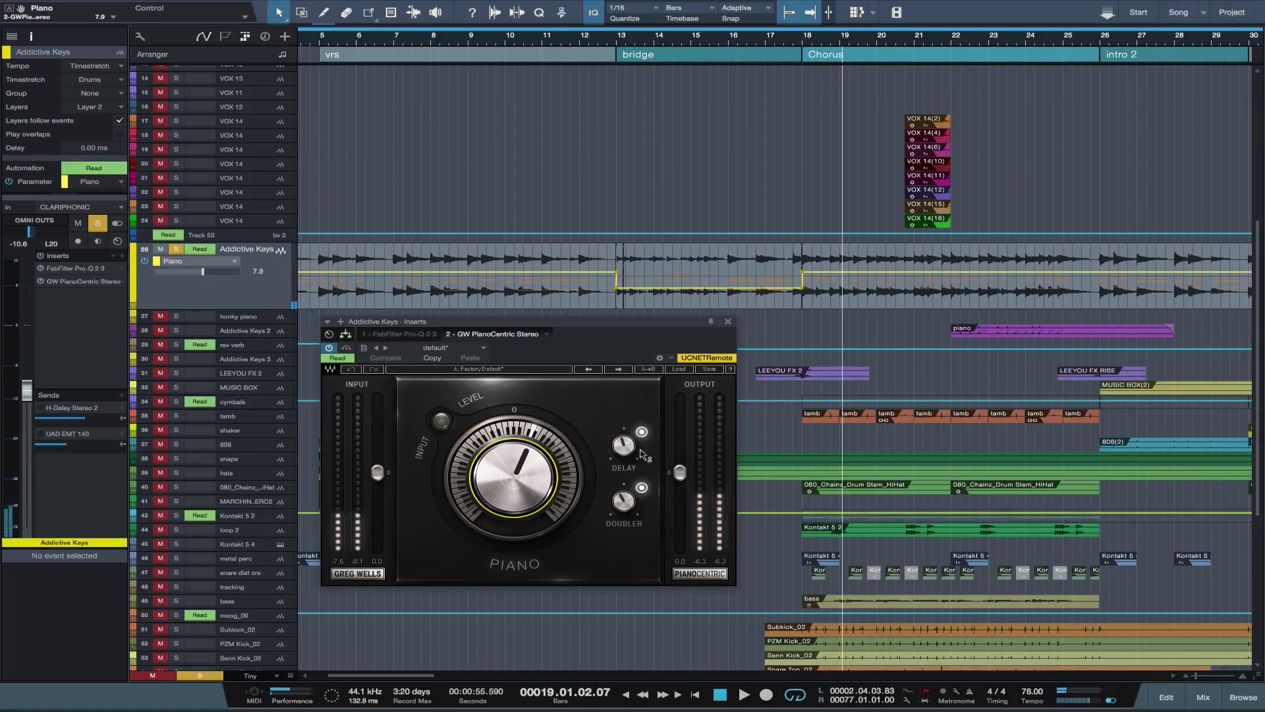
mouse_move(625, 446)
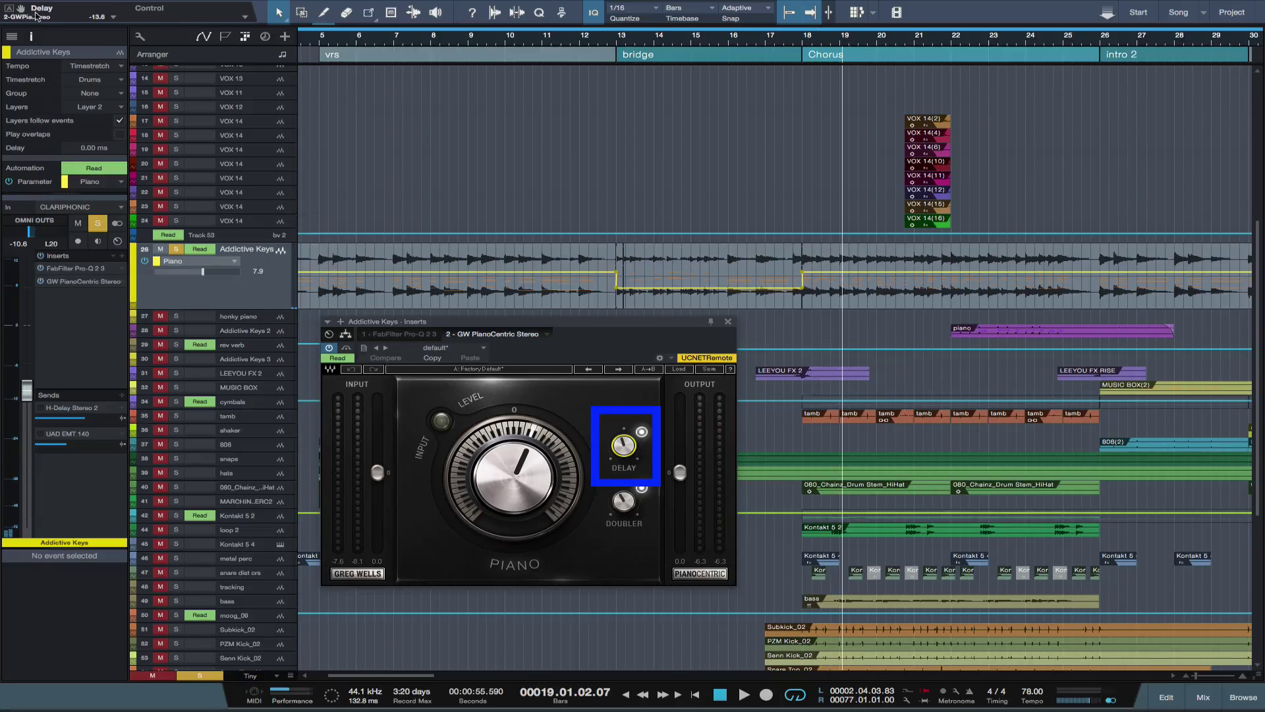
left_click_drag(24, 10, 533, 268)
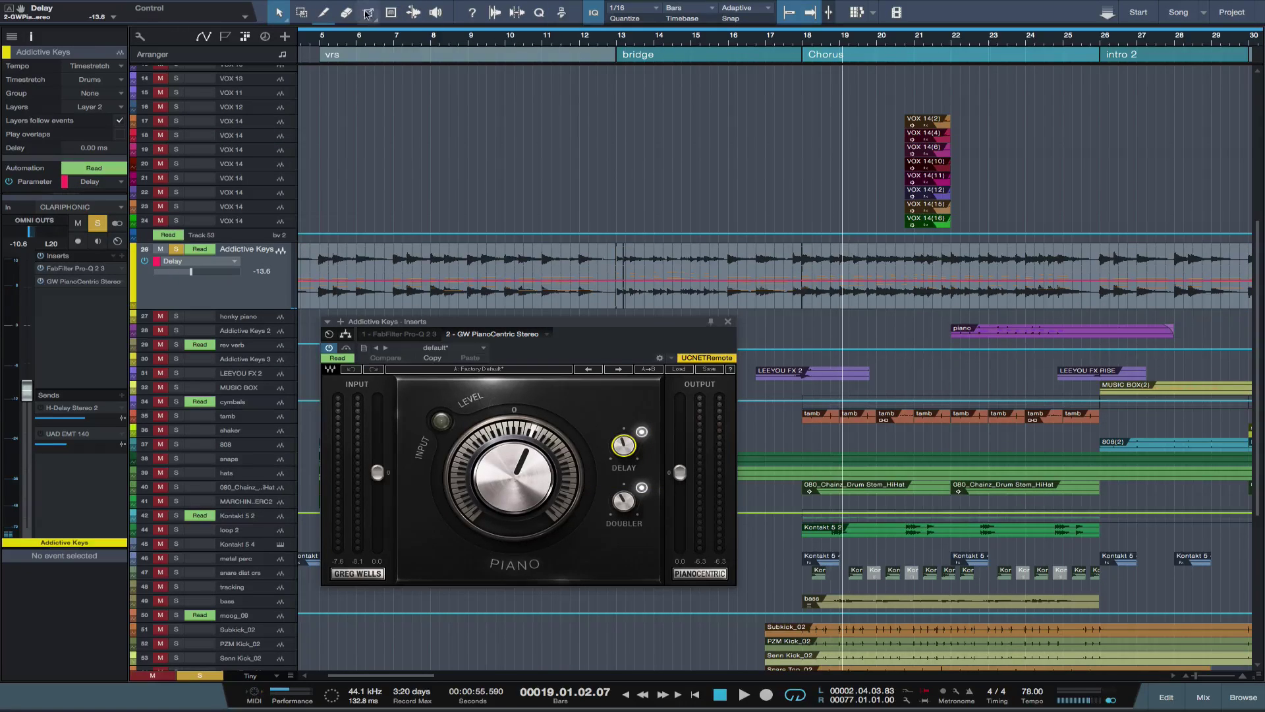
- Reshape the Delay automation over bars 13–18 to -19.1 and audition it from bar 12
left_click(369, 12)
left_click_drag(611, 269, 739, 294)
left_click(581, 45)
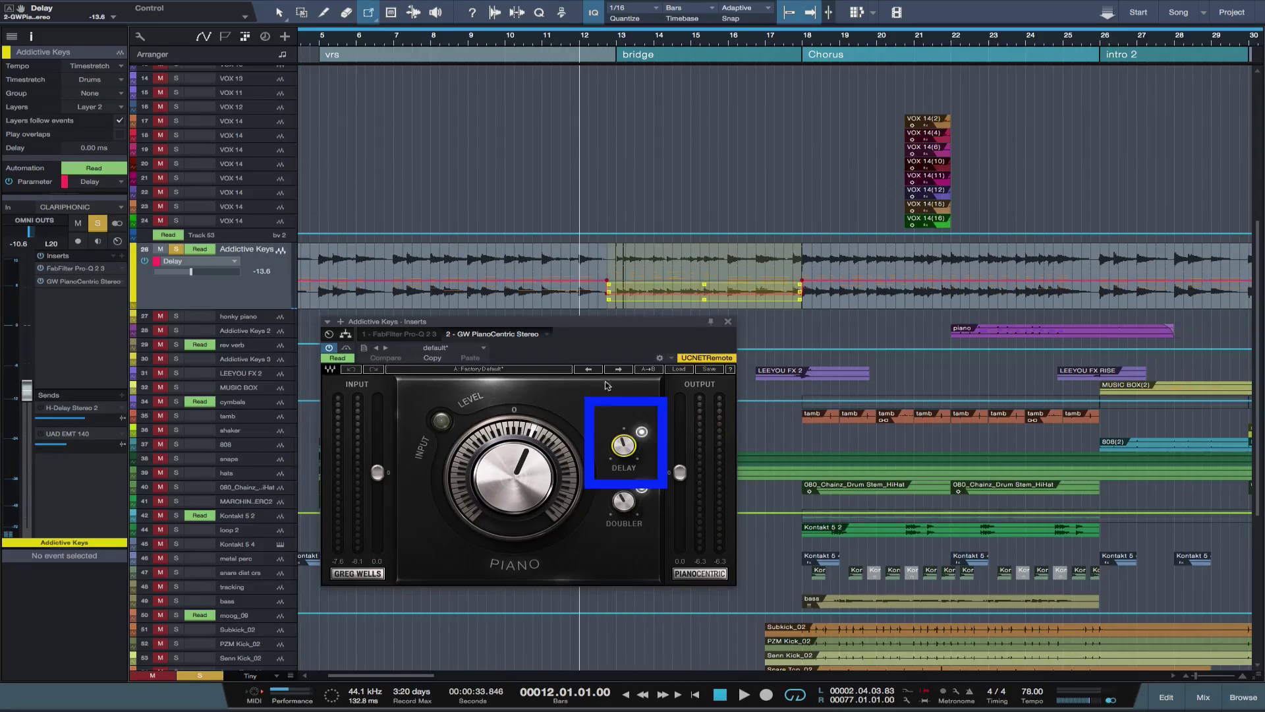
key("space")
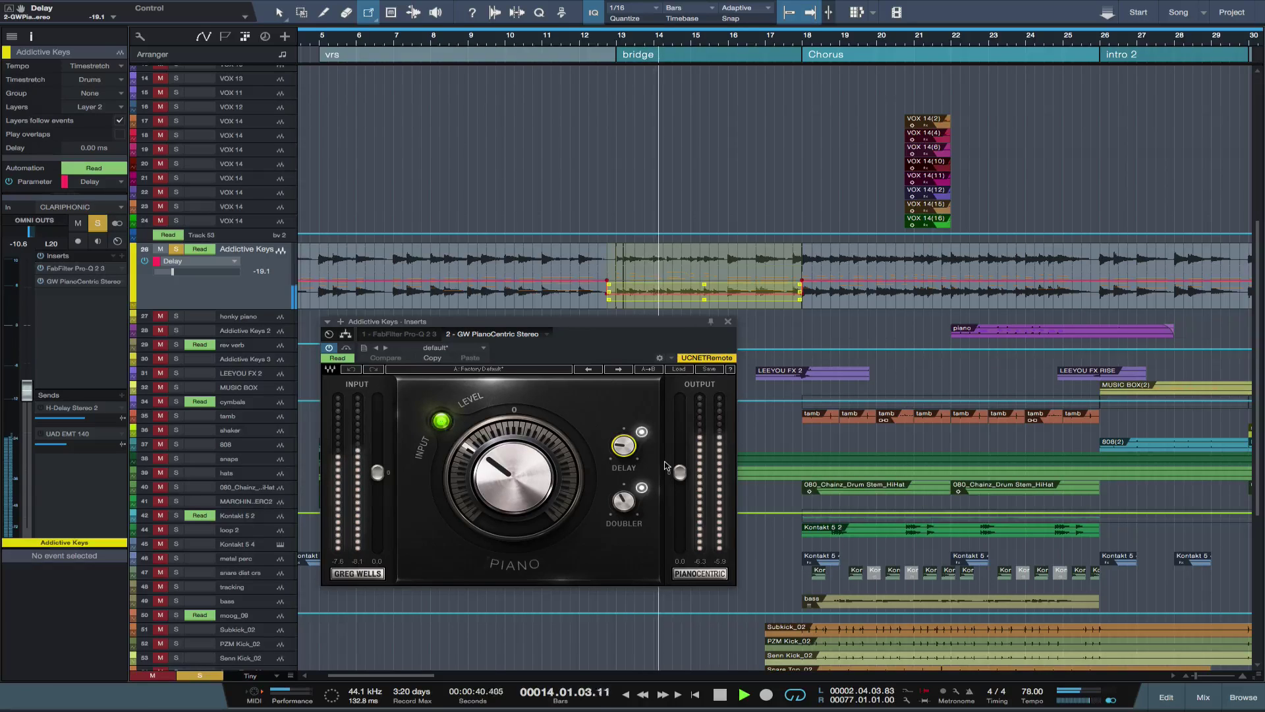
key("space")
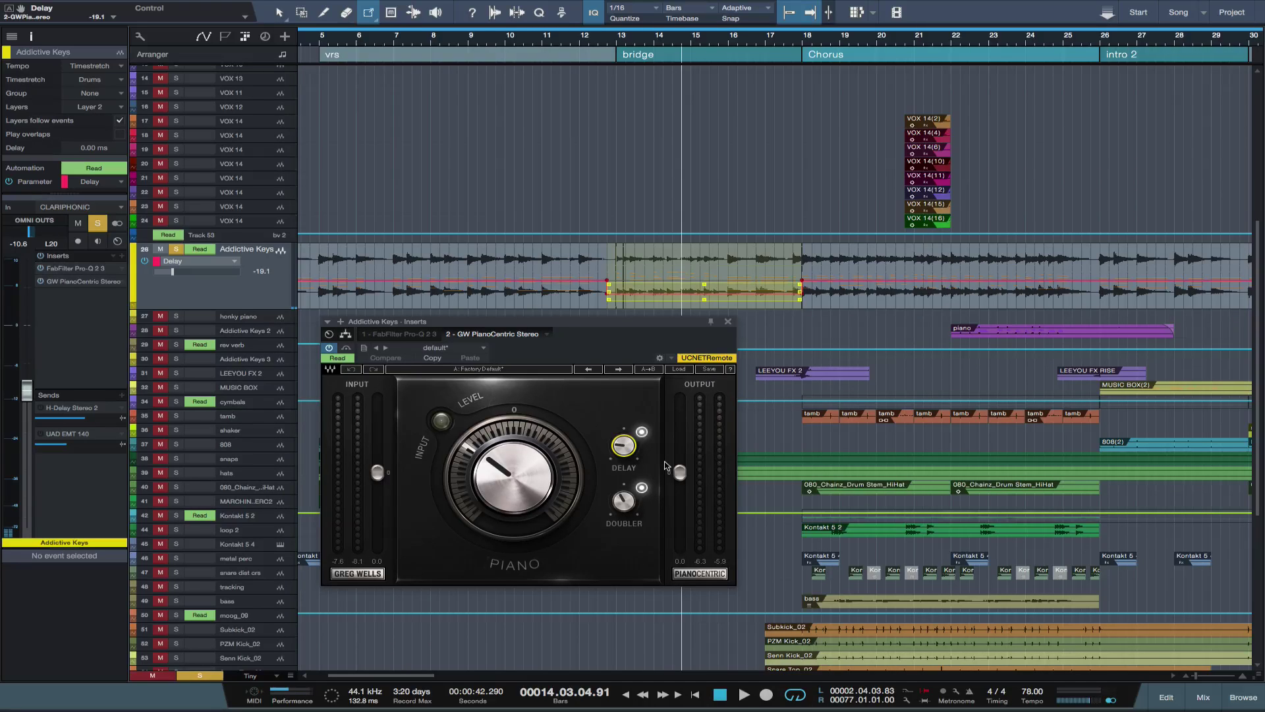
- Close PianoCentric, clear all solos, and select the Subkick_02, PZM Kick_02 and Senn Kick_02 tracks
left_click(728, 322)
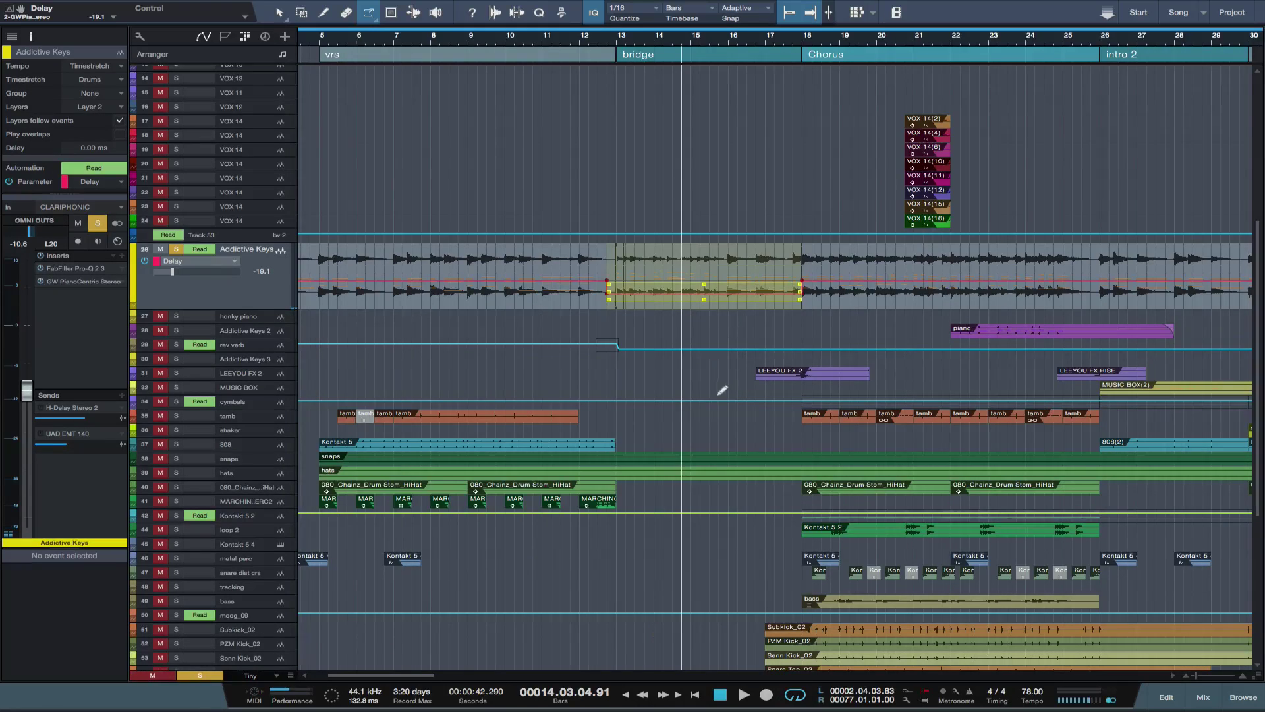
key("w")
key("w")
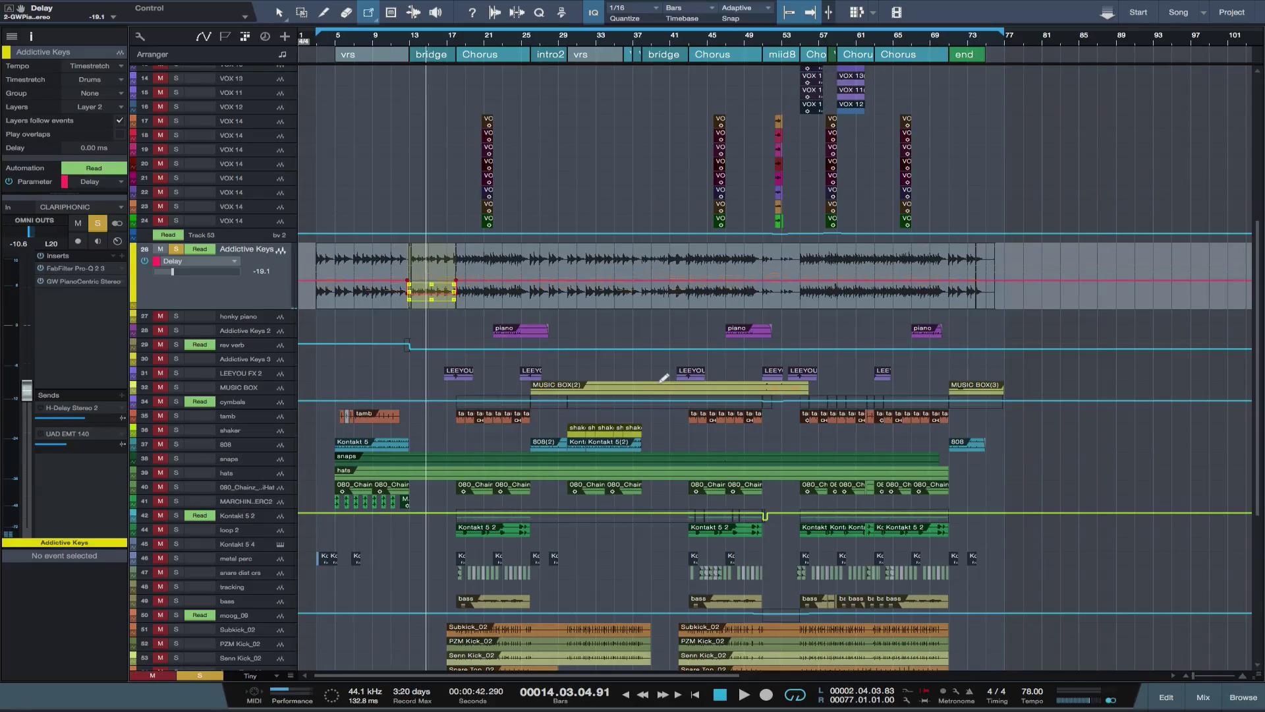
scroll(663, 378, "down", 4)
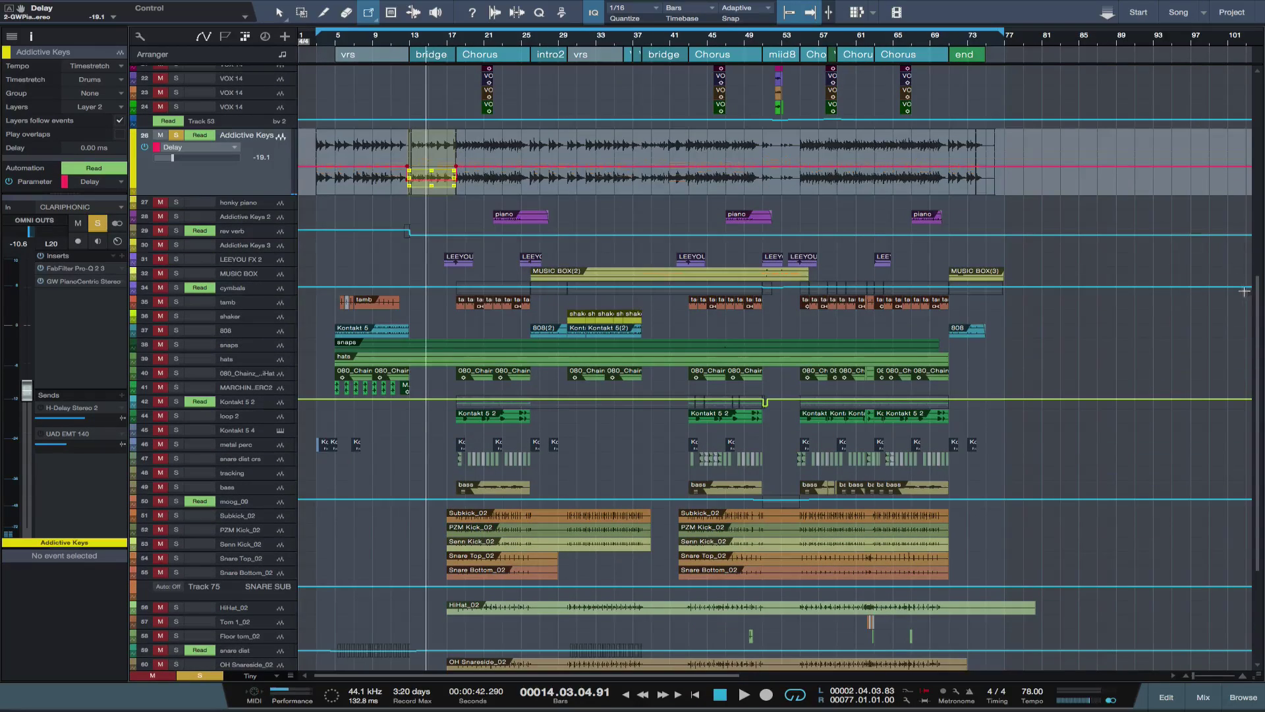
scroll(1245, 290, "down", 5)
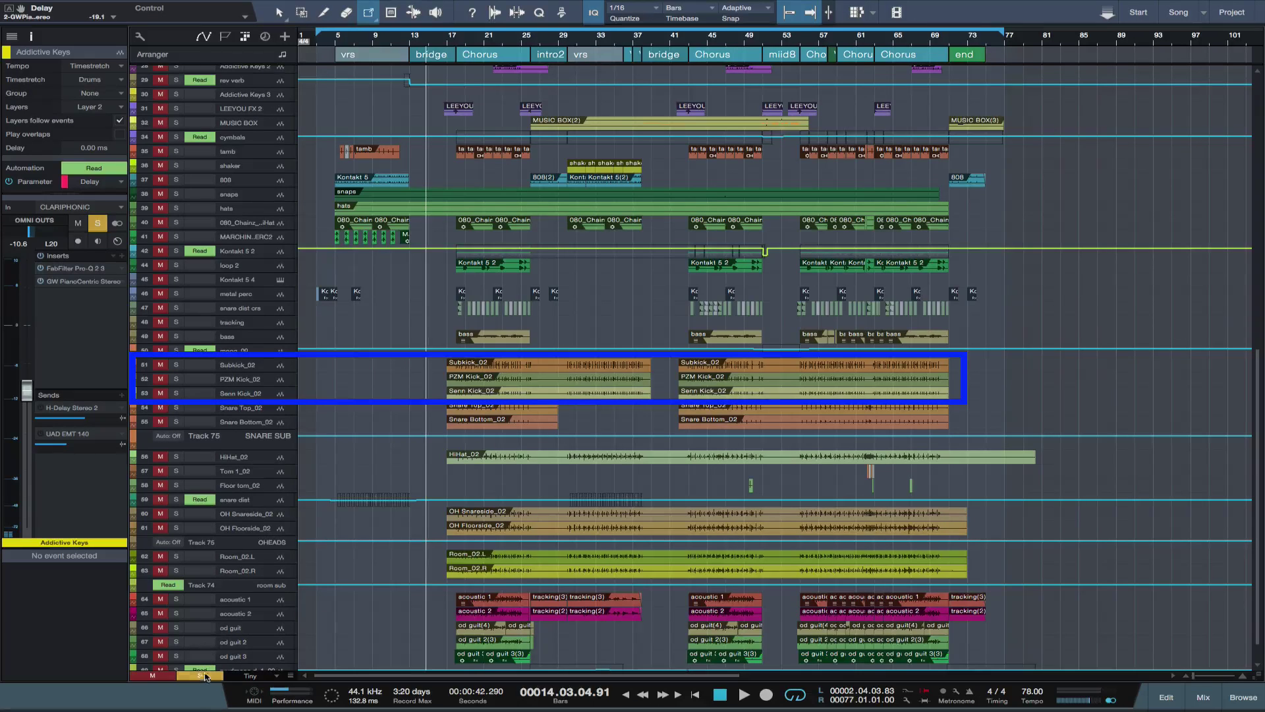
left_click(200, 675)
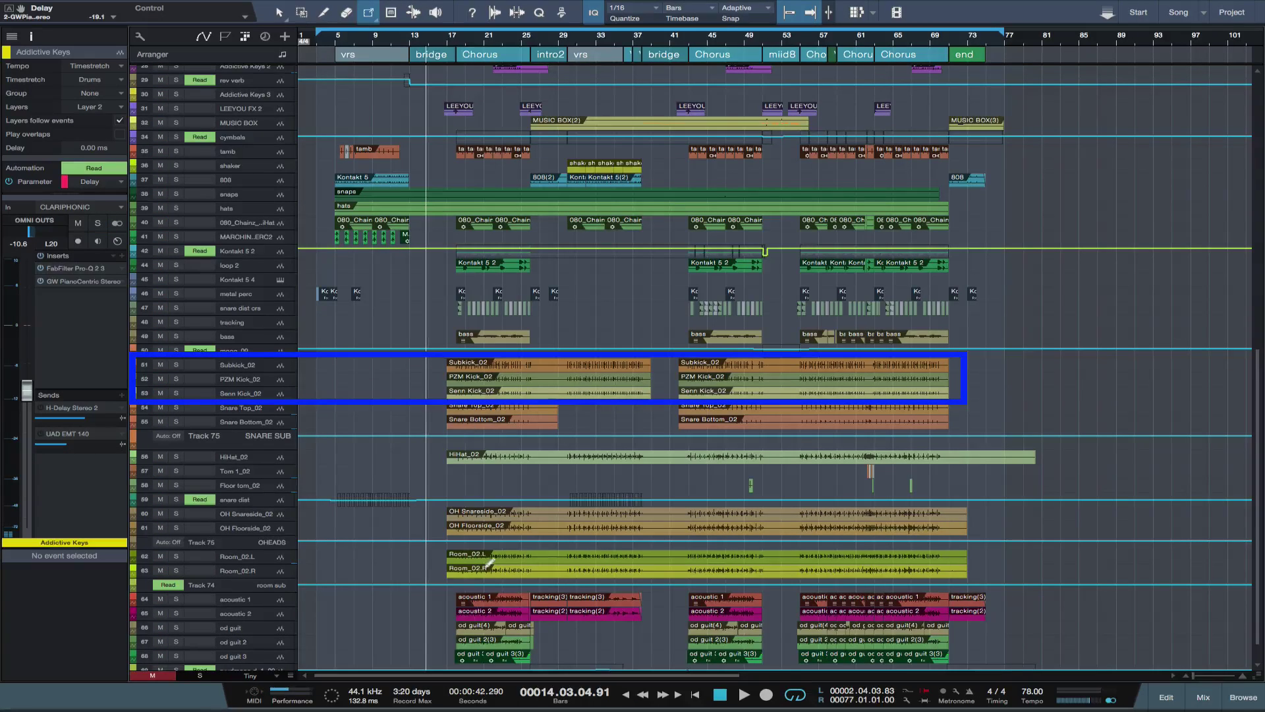
left_click(253, 380)
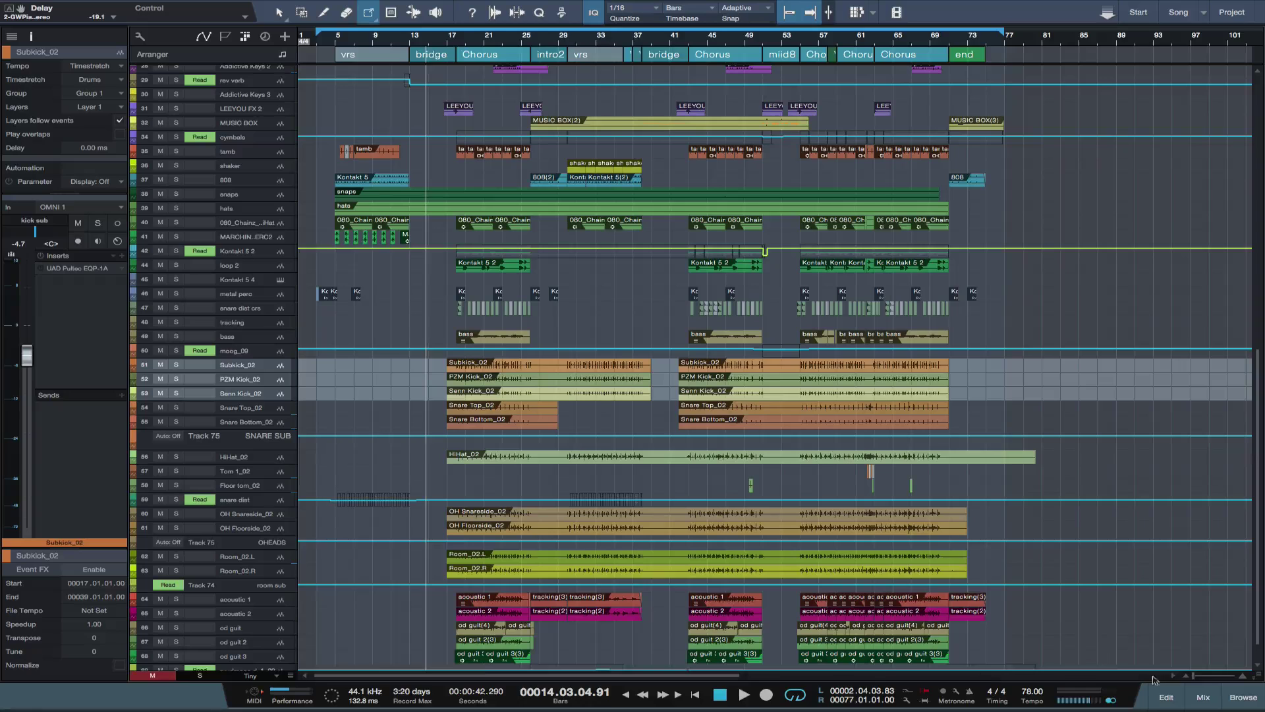
- Show the Subkick_02 track in the mixing console
left_click(1188, 695)
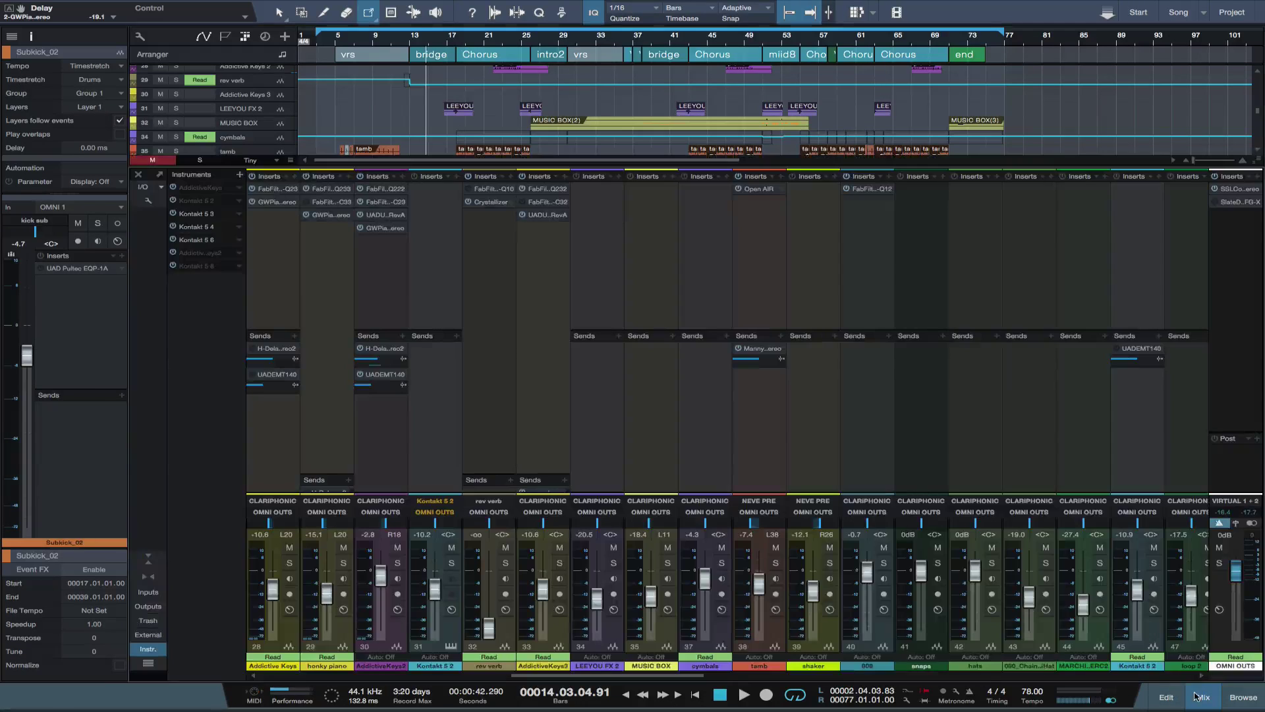
scroll(384, 496, "right", 4)
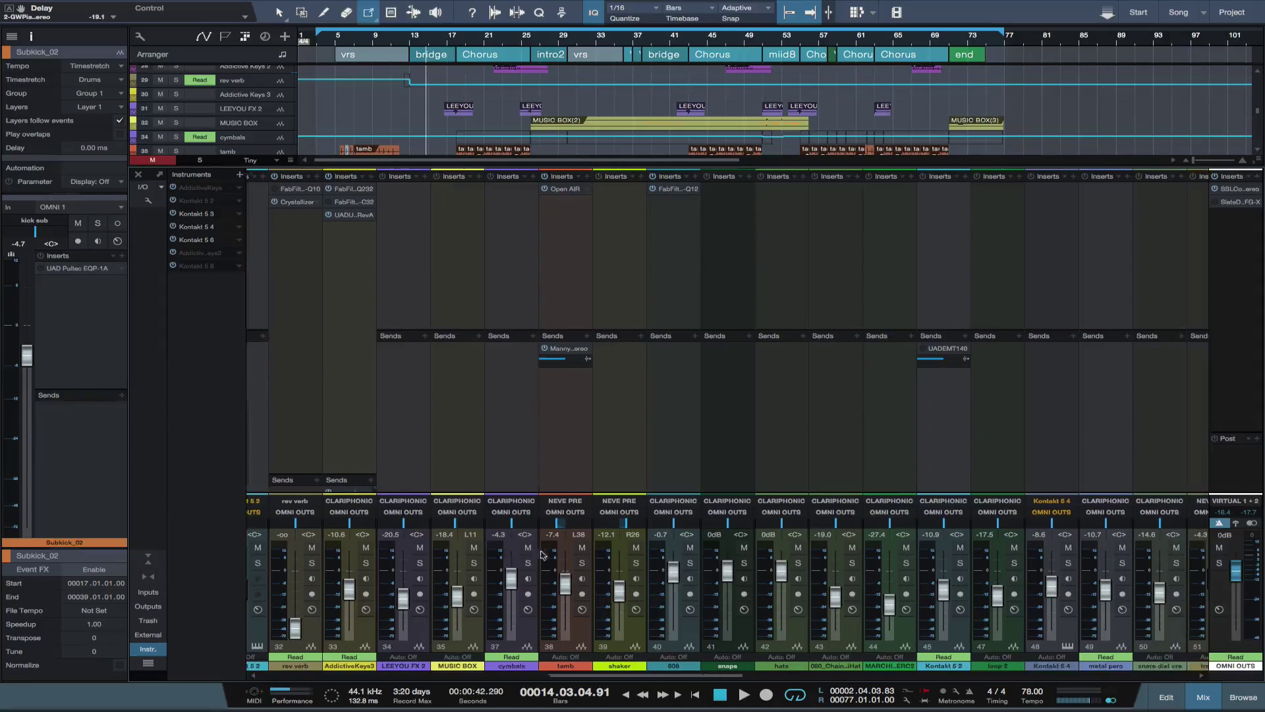
scroll(280, 80, "down", 8)
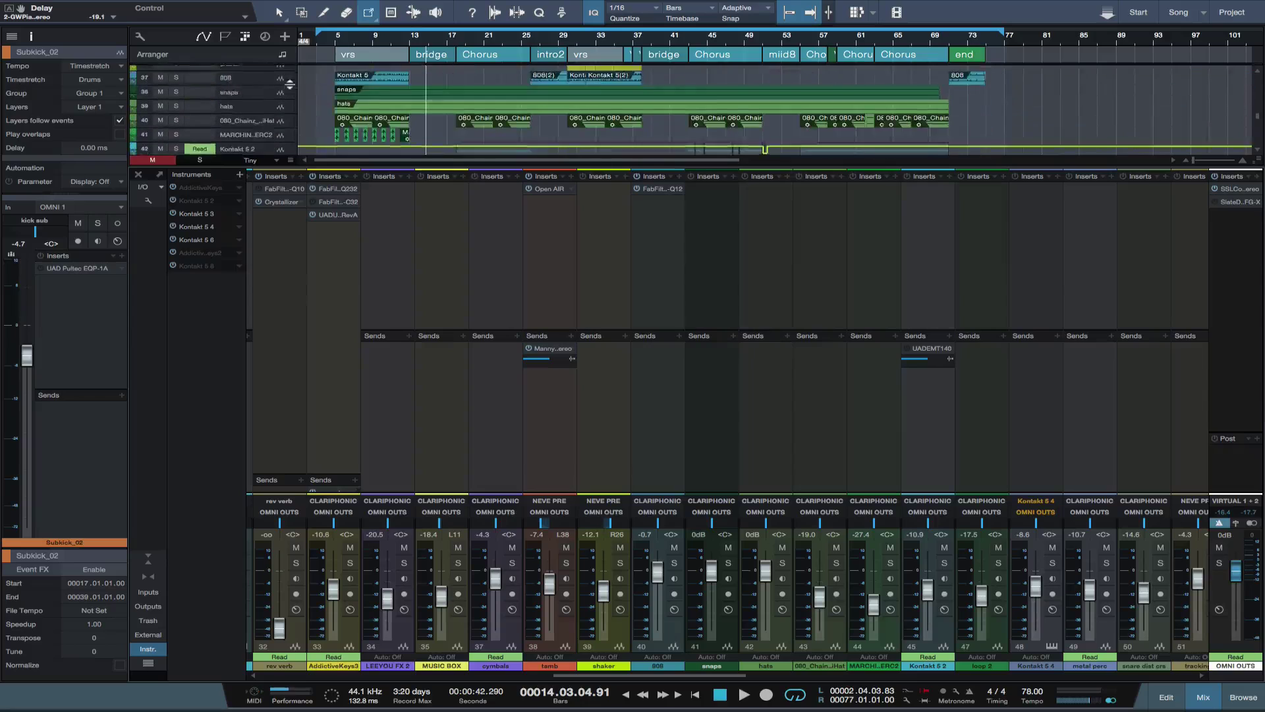
scroll(288, 84, "down", 1)
right_click(244, 113)
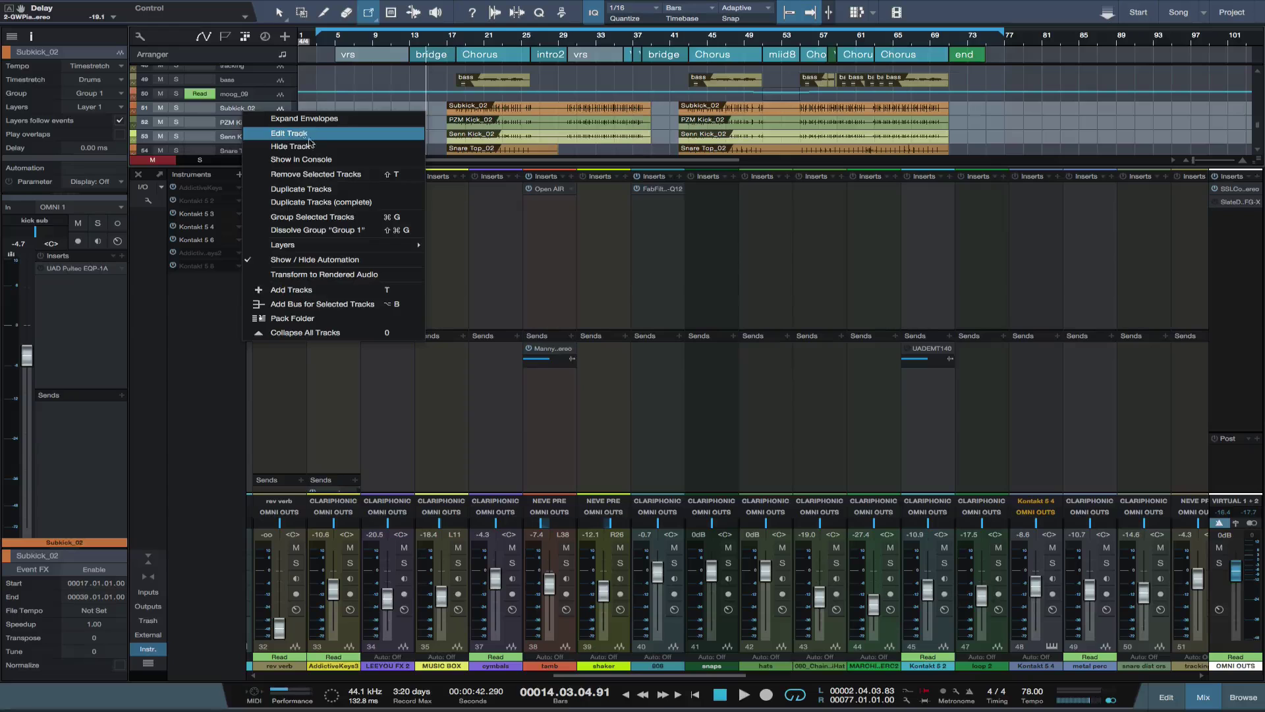
left_click(315, 159)
- Select the kick sub bus channel and pick its Volume (-4.4) as the automation target
scroll(1074, 557, "right", 8)
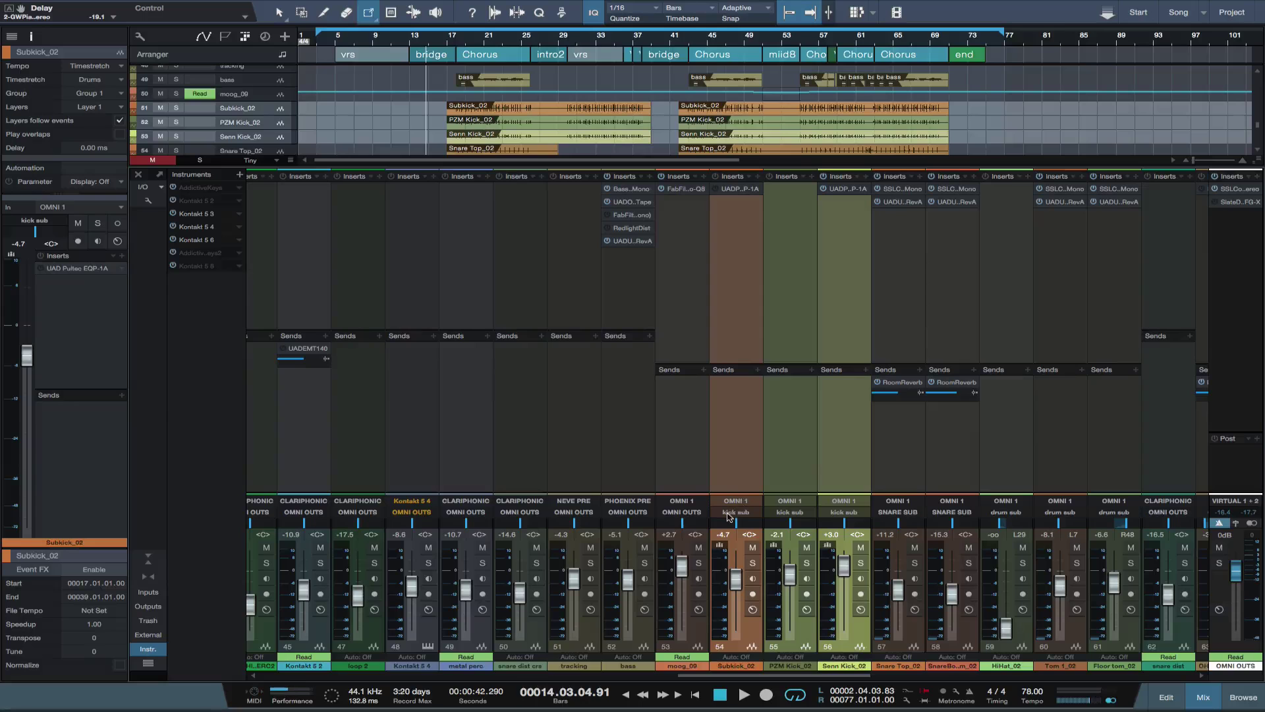
scroll(747, 553, "right", 18)
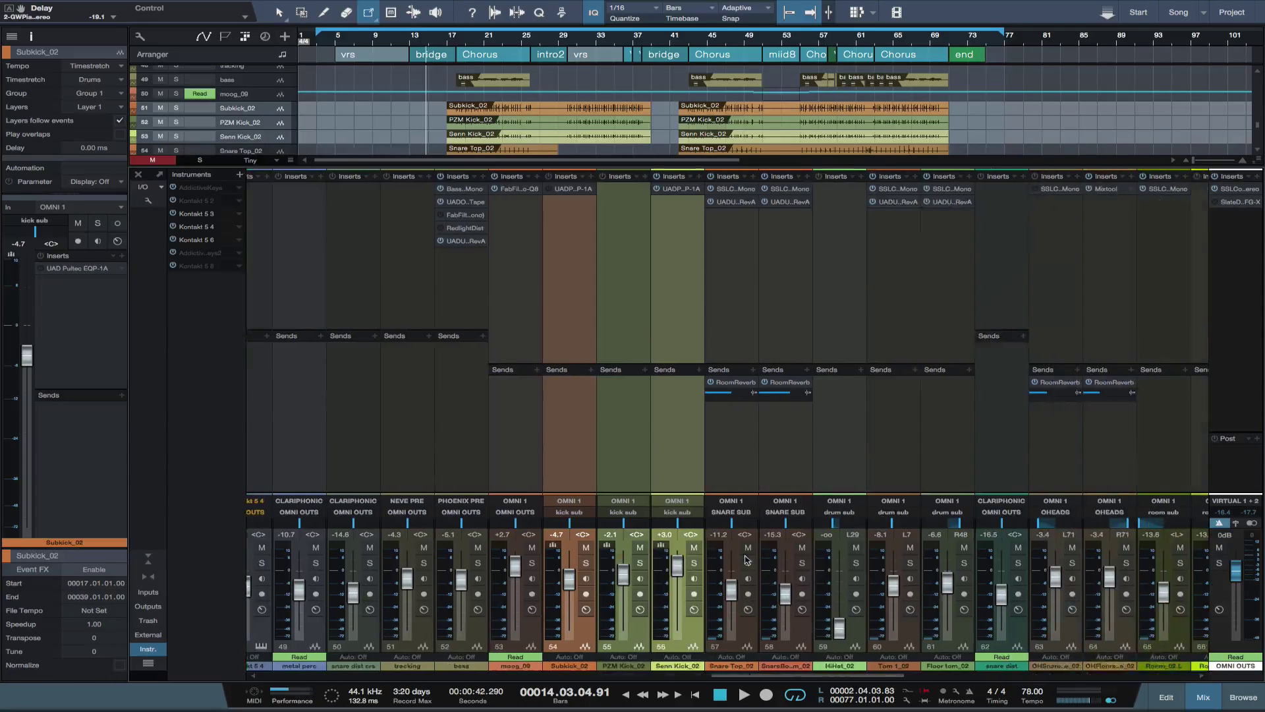
scroll(755, 556, "right", 18)
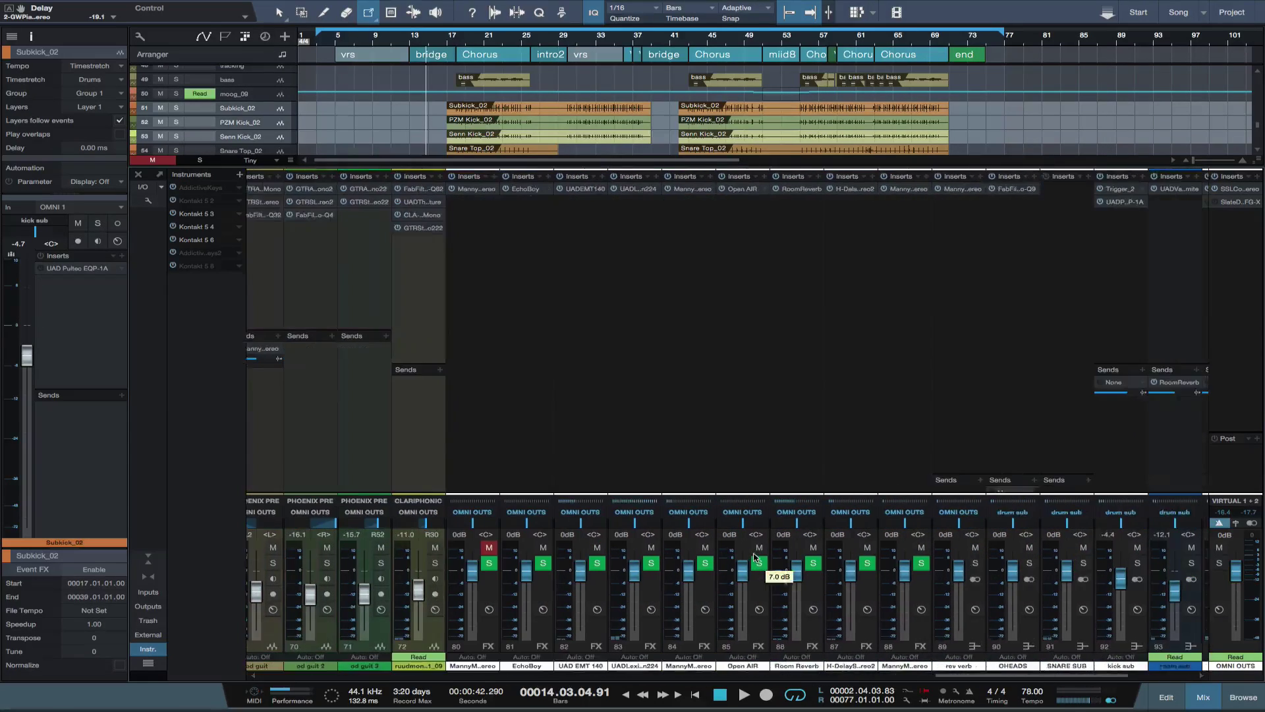
scroll(754, 557, "right", 1)
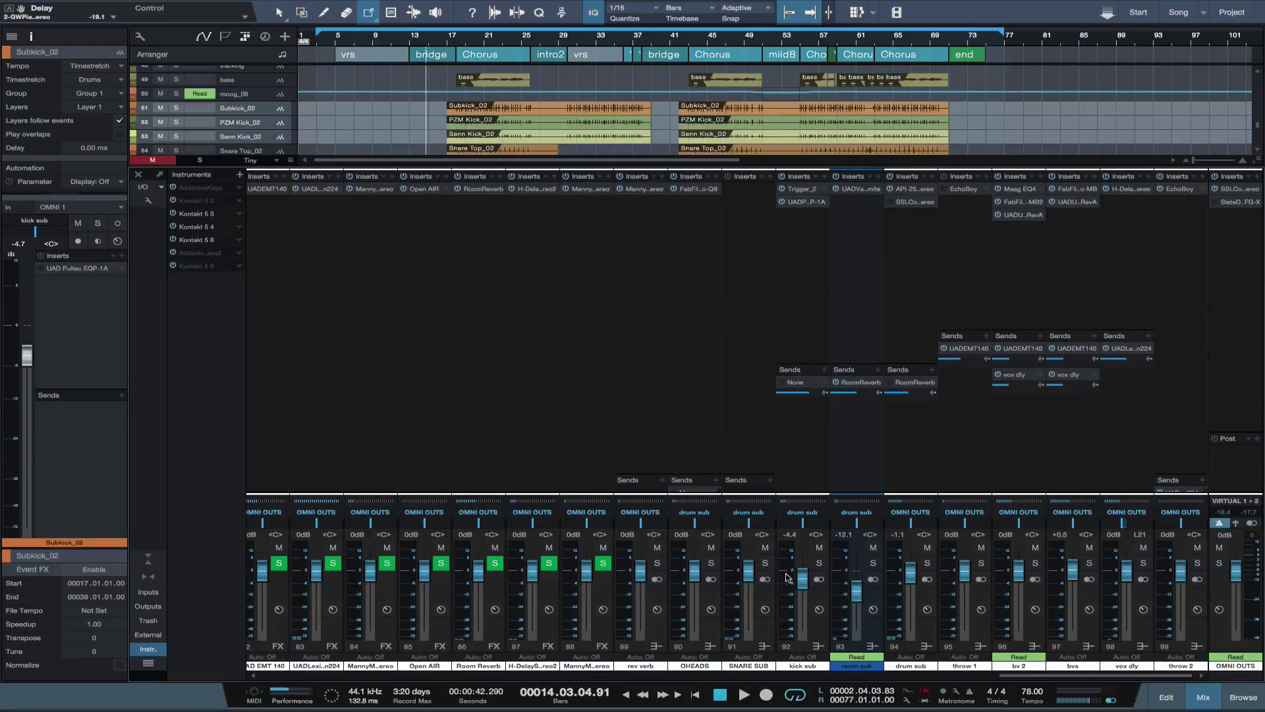
left_click(802, 579)
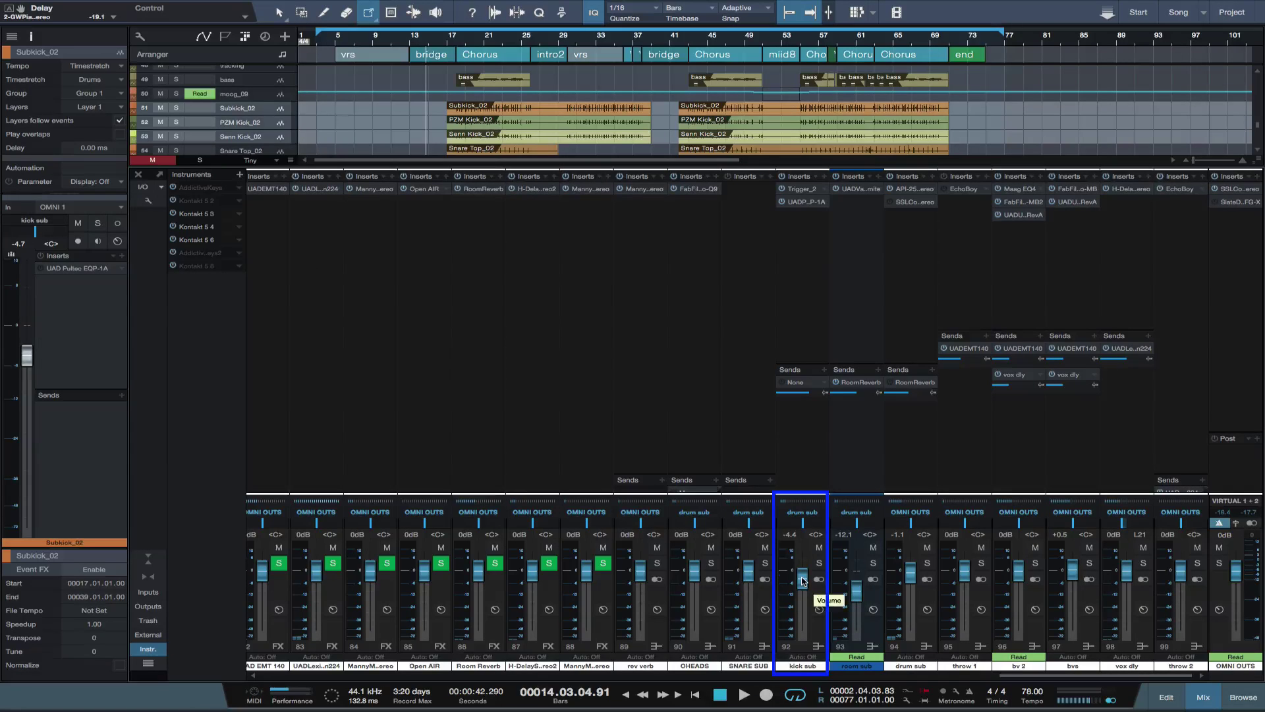
left_click(803, 581)
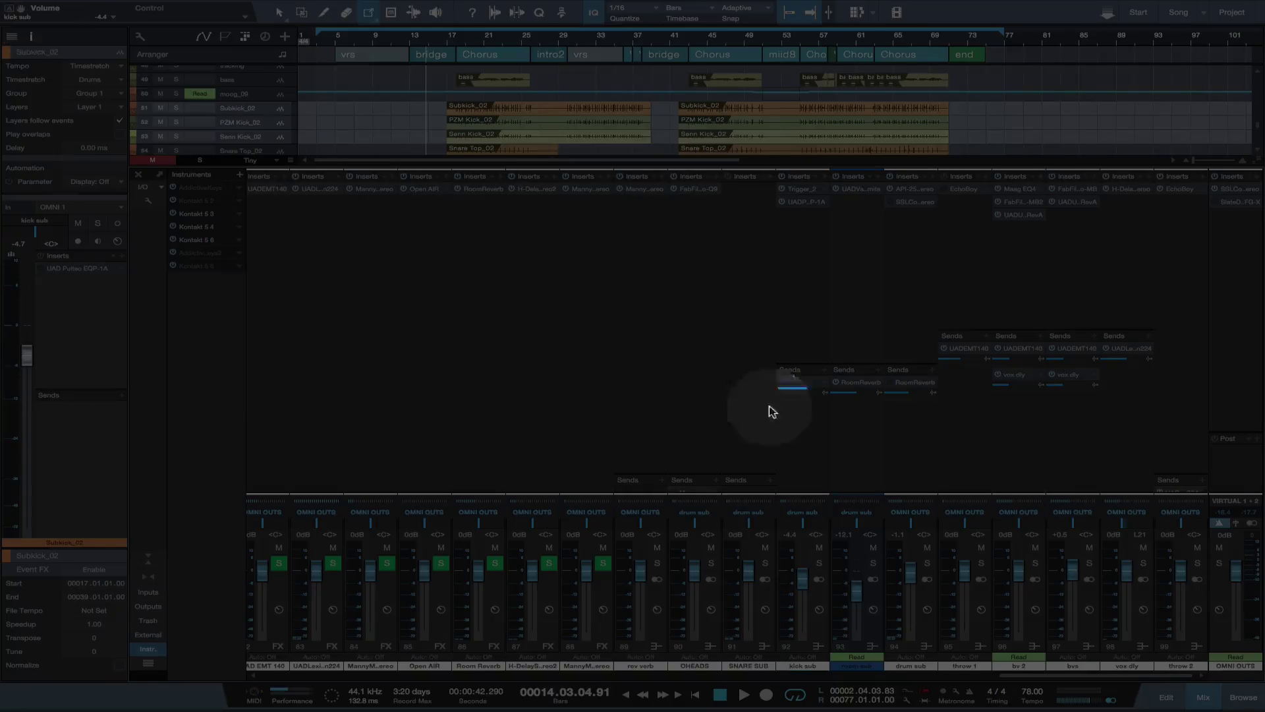
- Create automation Track 77 for the kick sub Volume (-4.4) and enlarge its lane
left_click(1201, 695)
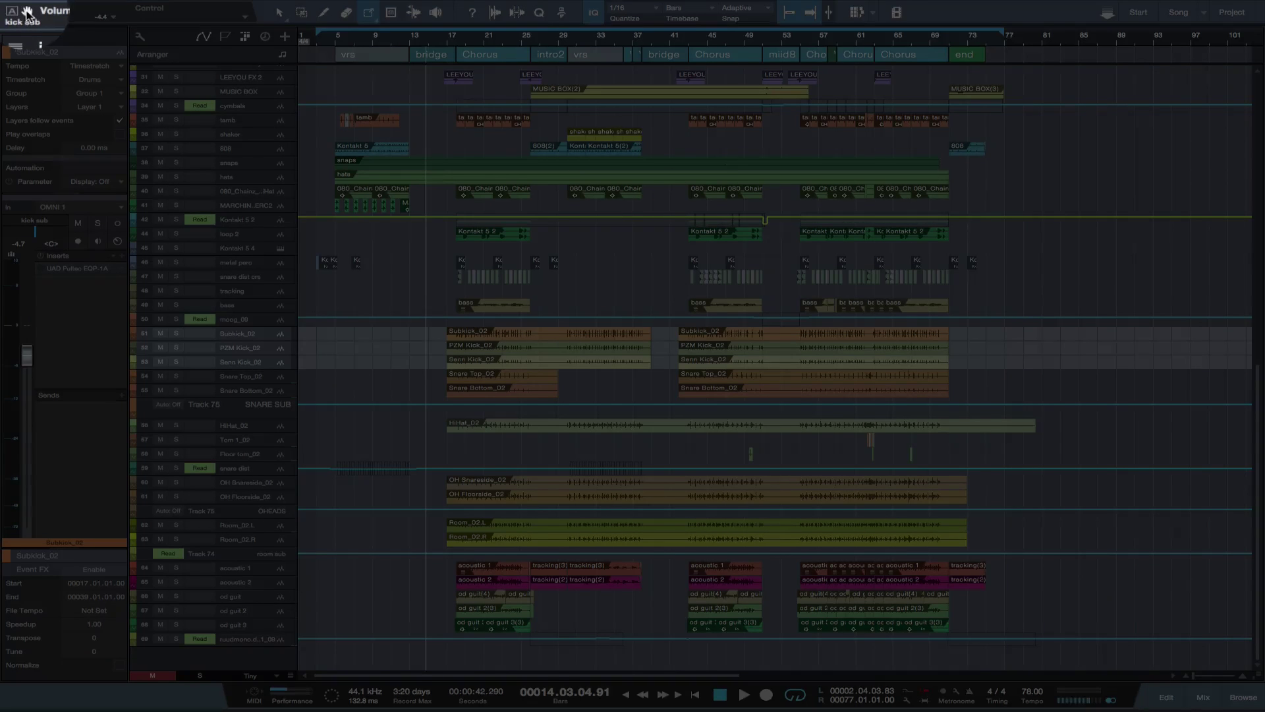
left_click_drag(26, 13, 377, 365)
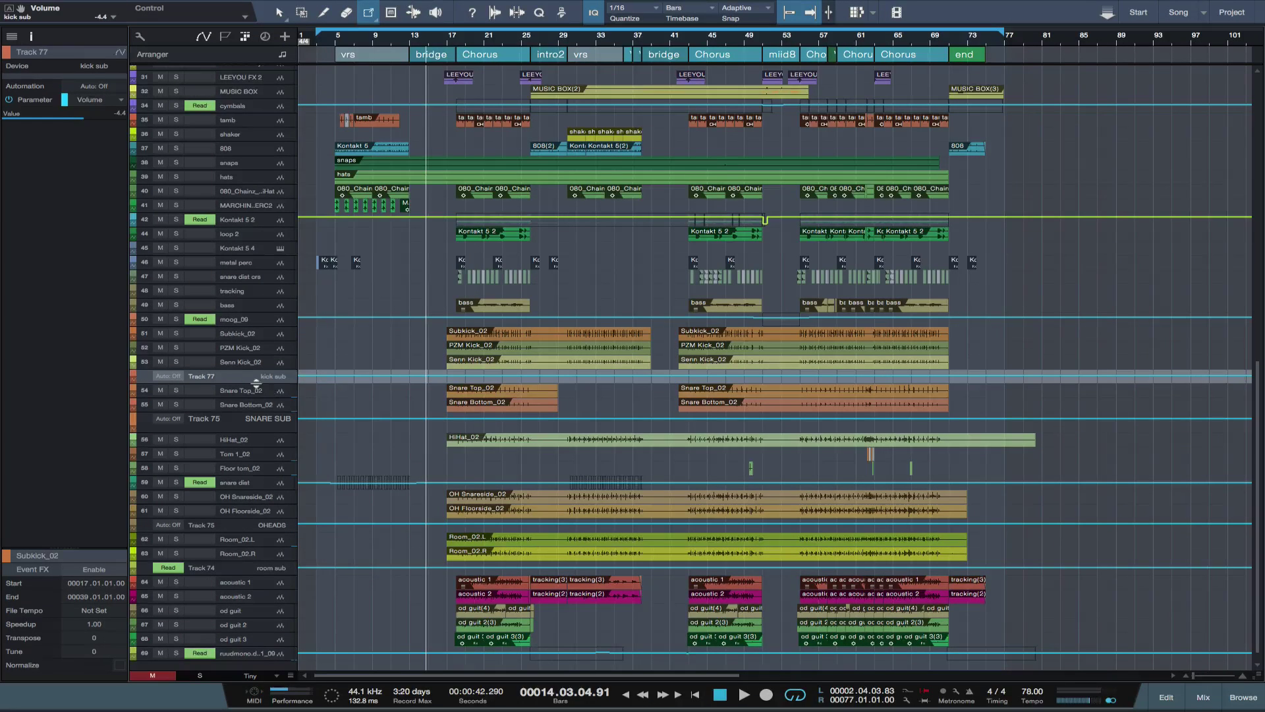
left_click_drag(257, 383, 281, 458)
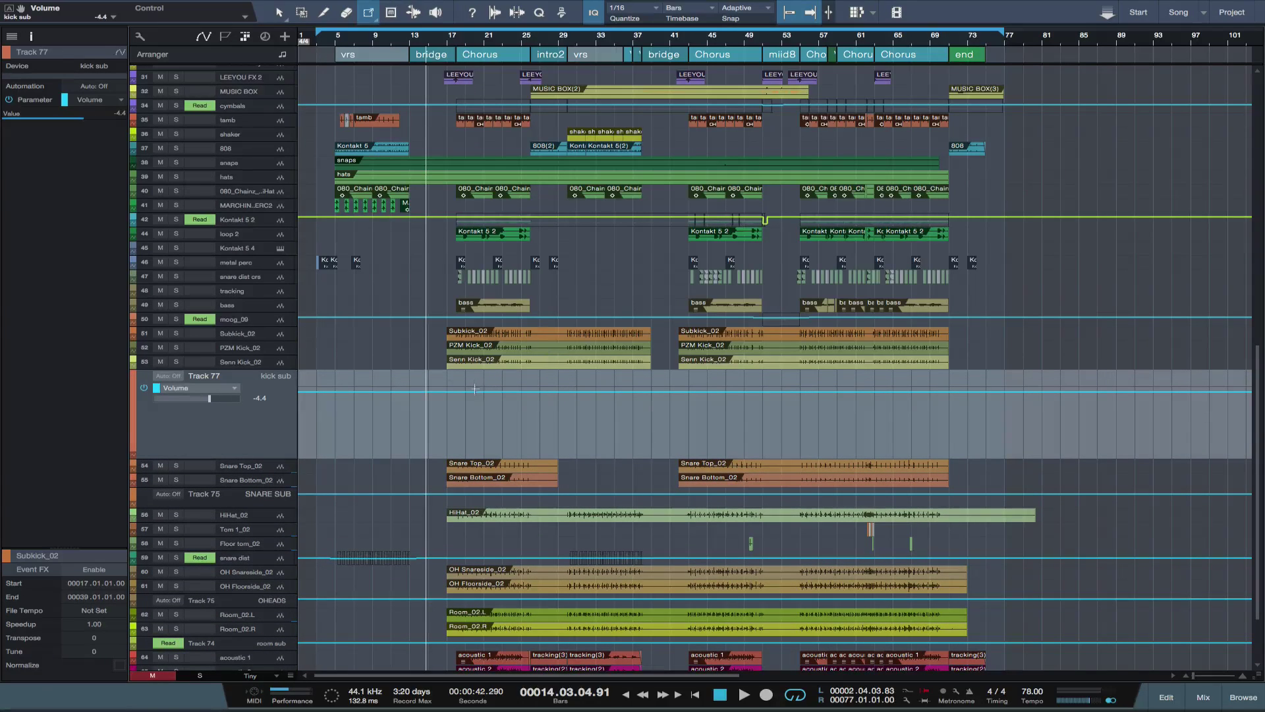
- Dip the kick sub Volume to -16.0 over bars 17–39, auditioning with the kicks soloed
left_click_drag(444, 378, 656, 419)
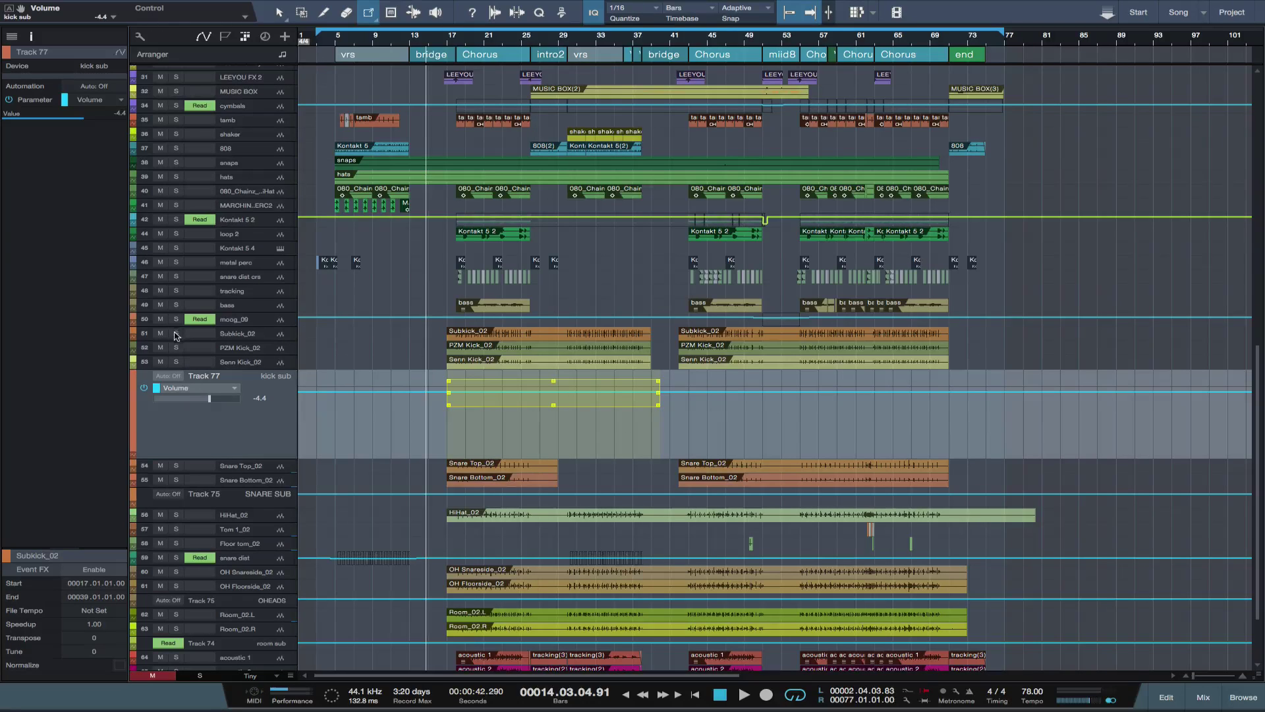
left_click_drag(176, 334, 176, 362)
key("space")
left_click(451, 42)
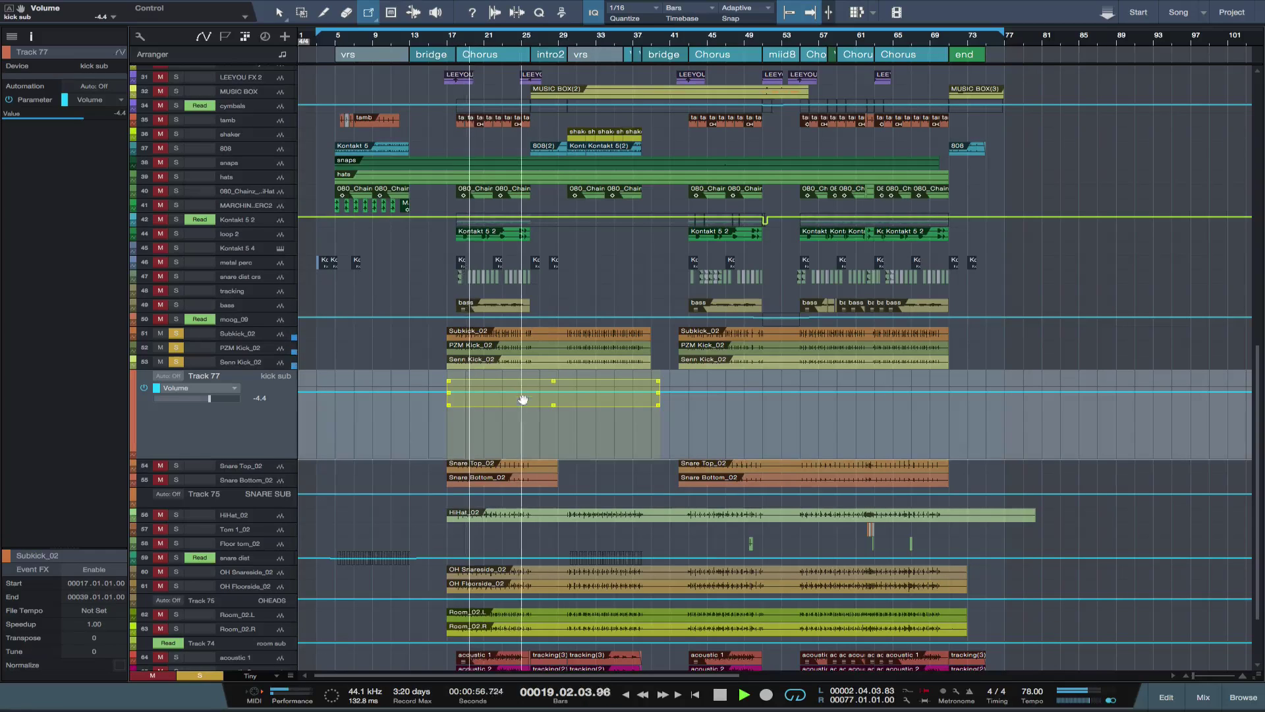
left_click_drag(525, 396, 526, 411)
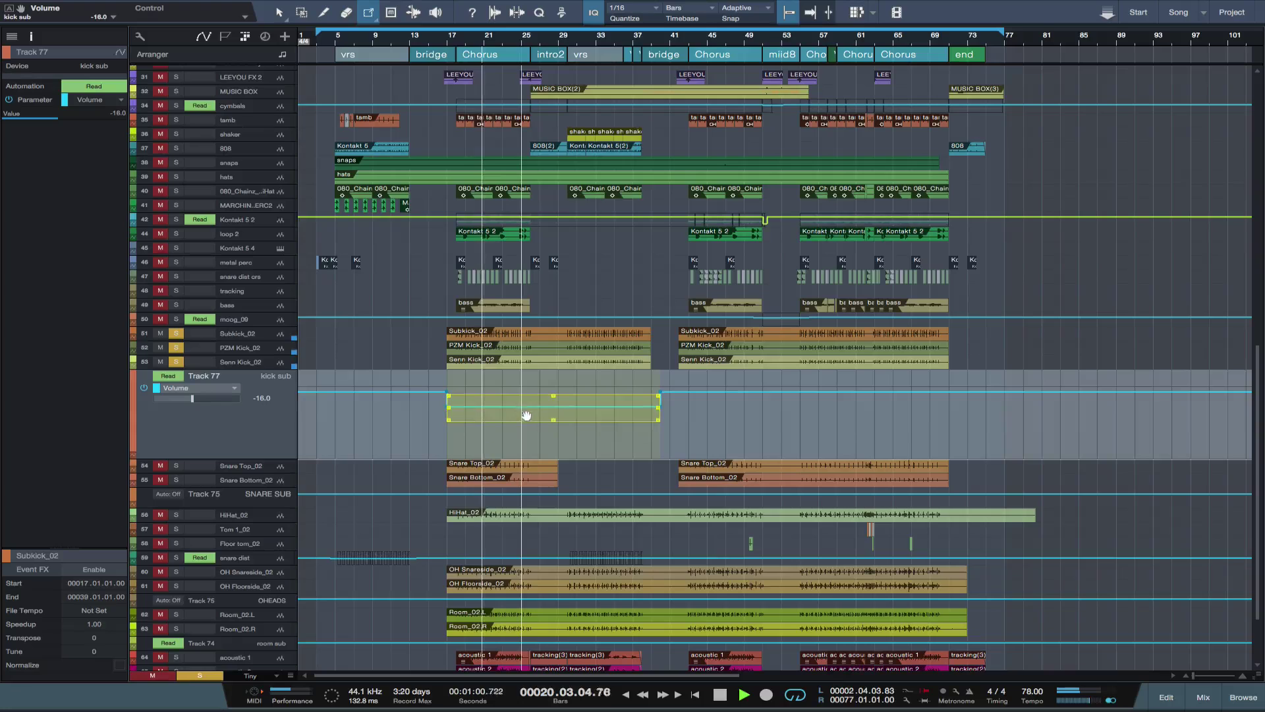
left_click(640, 45)
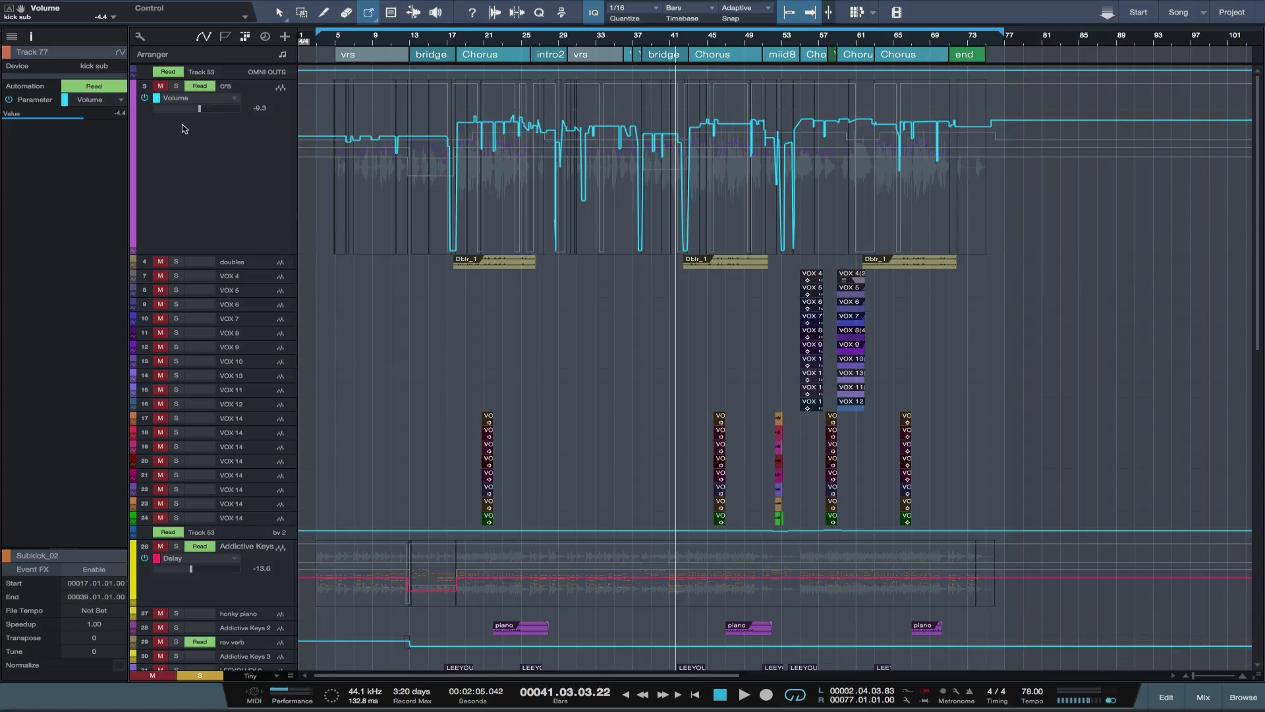
left_click(210, 173)
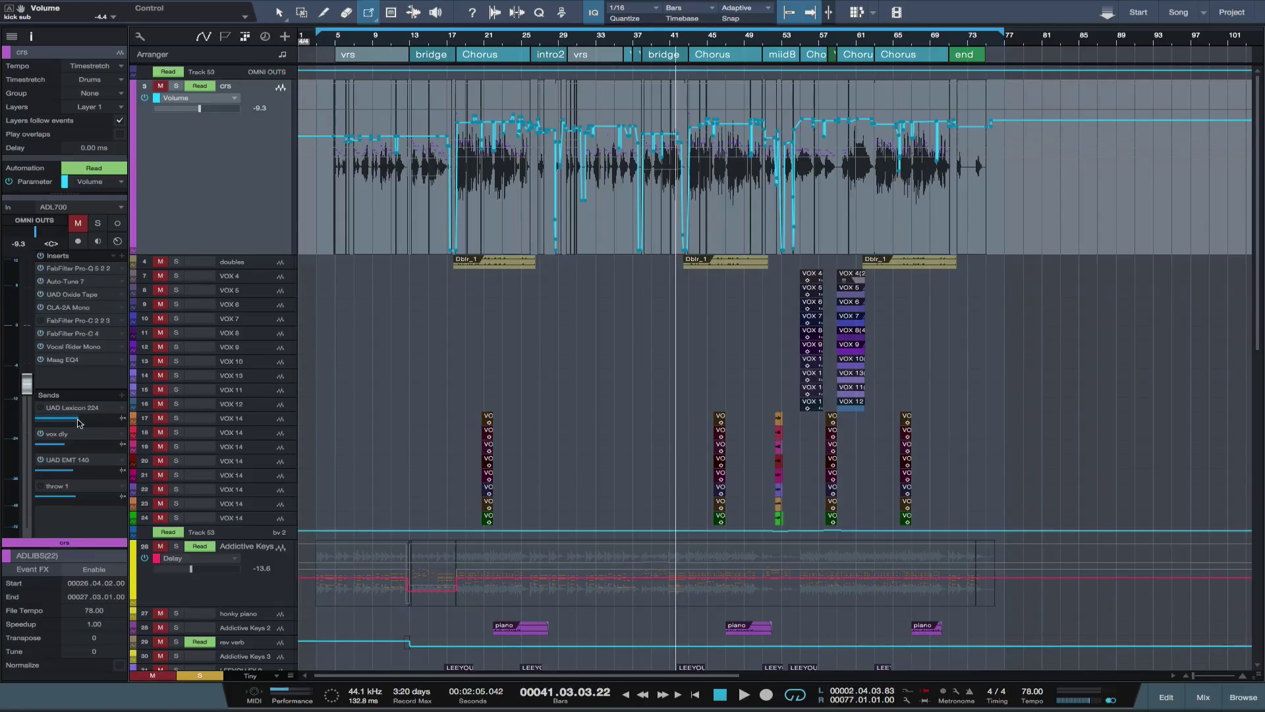
- Create UAD Lexicon 224 Send Level automation on crs and reshape bars 3–25 and a later section
mouse_move(78, 422)
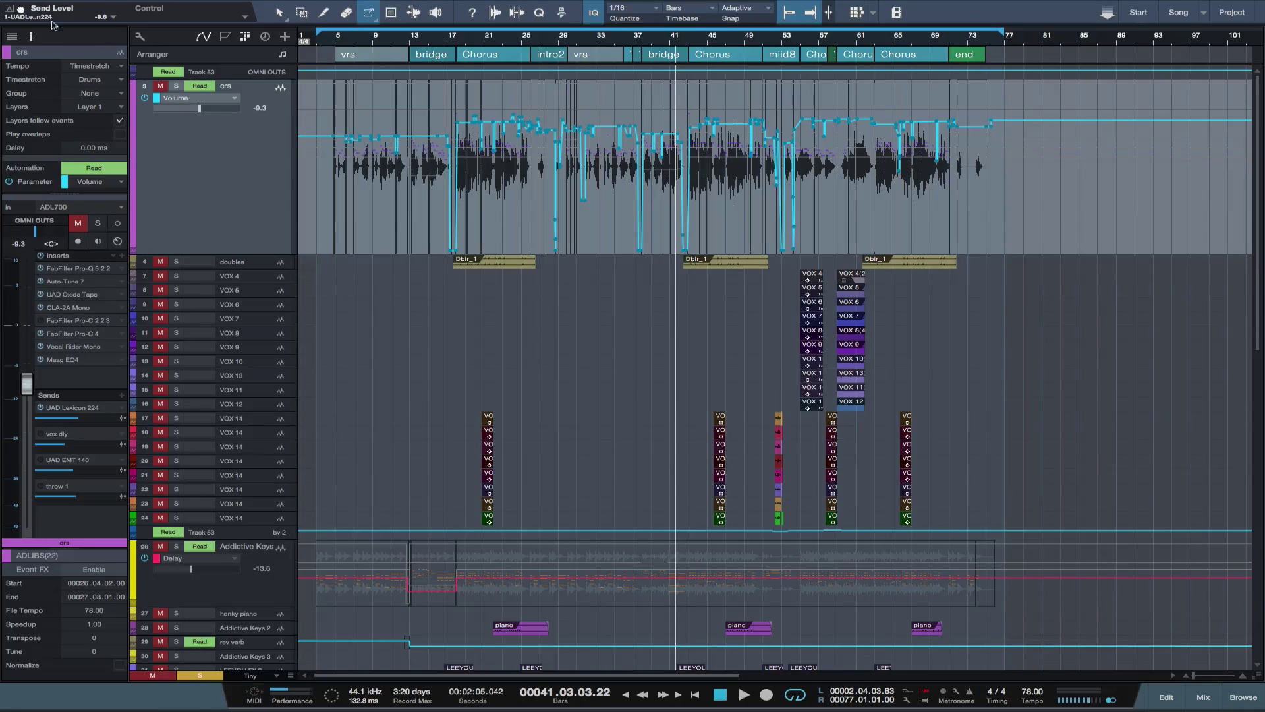
left_click_drag(53, 9, 432, 157)
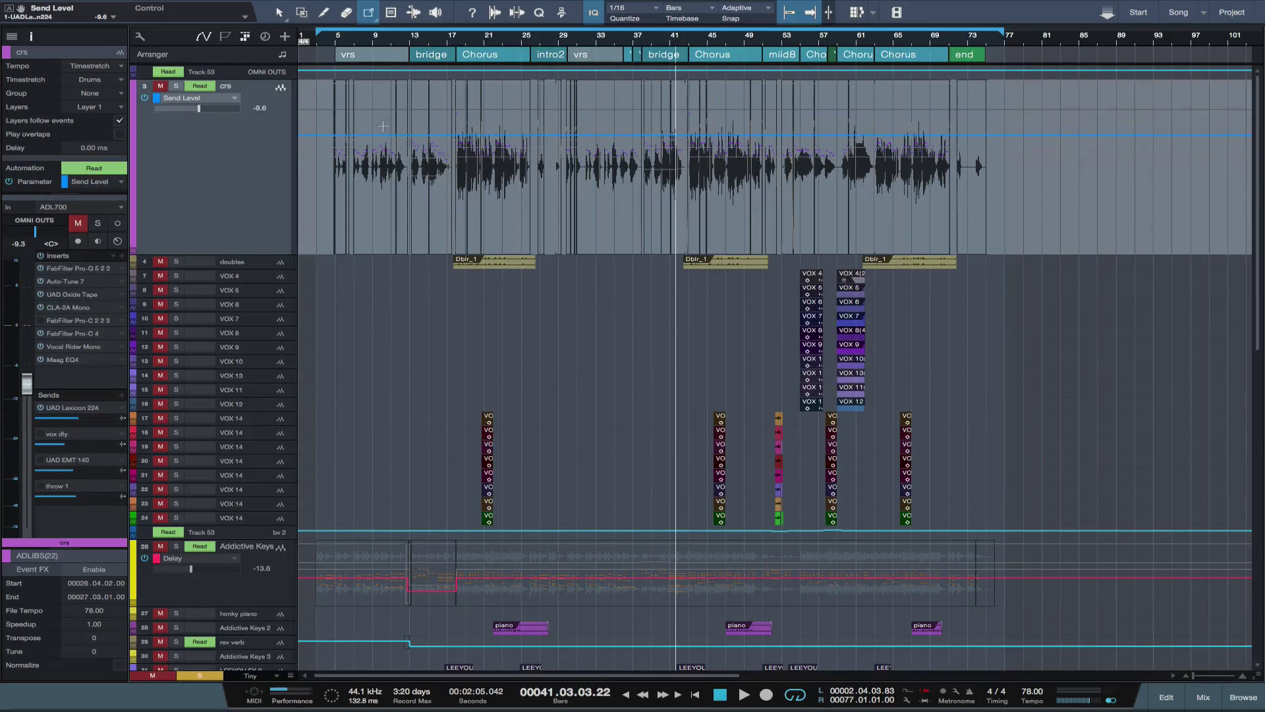
left_click_drag(325, 119, 530, 165)
left_click_drag(576, 119, 591, 153)
left_click_drag(661, 119, 774, 132)
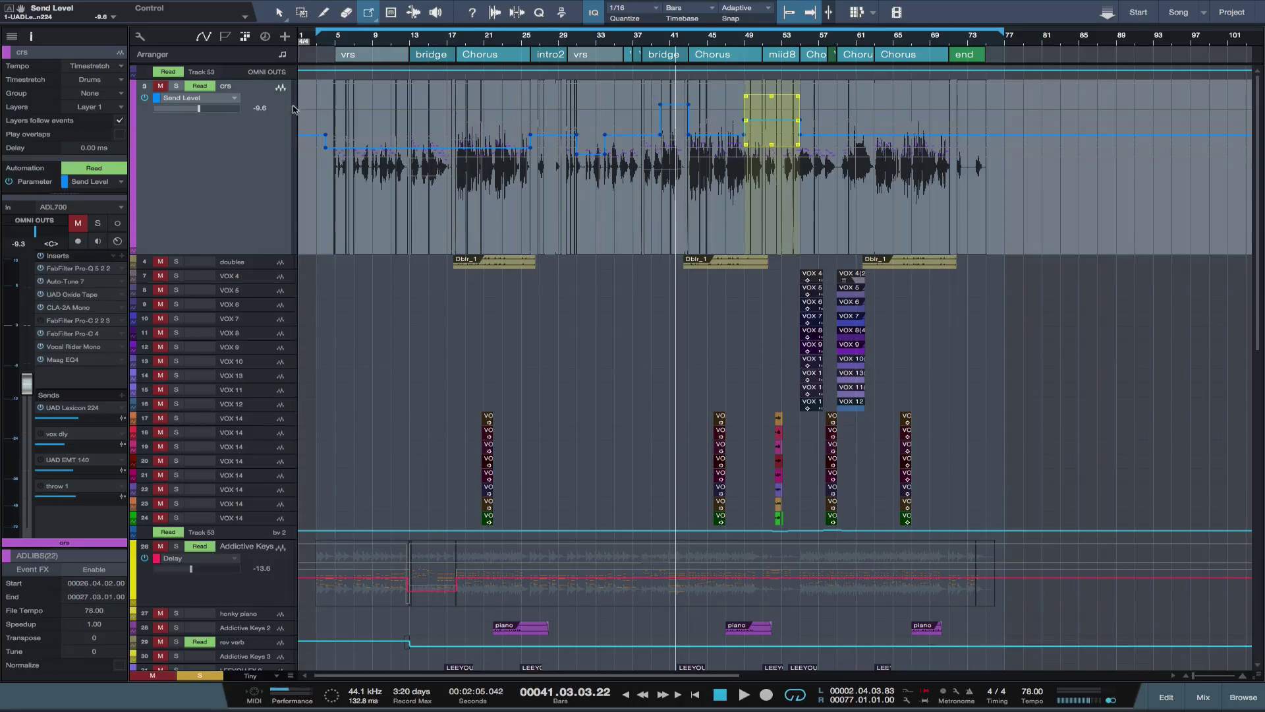
- Undo the drawn steps and record a live Touch-mode dip in the crs reverb send around bars 3–5
key("ctrl+z")
key("ctrl+z")
key("ctrl+z")
key("ctrl+z")
key("ctrl+z")
key("ctrl+z")
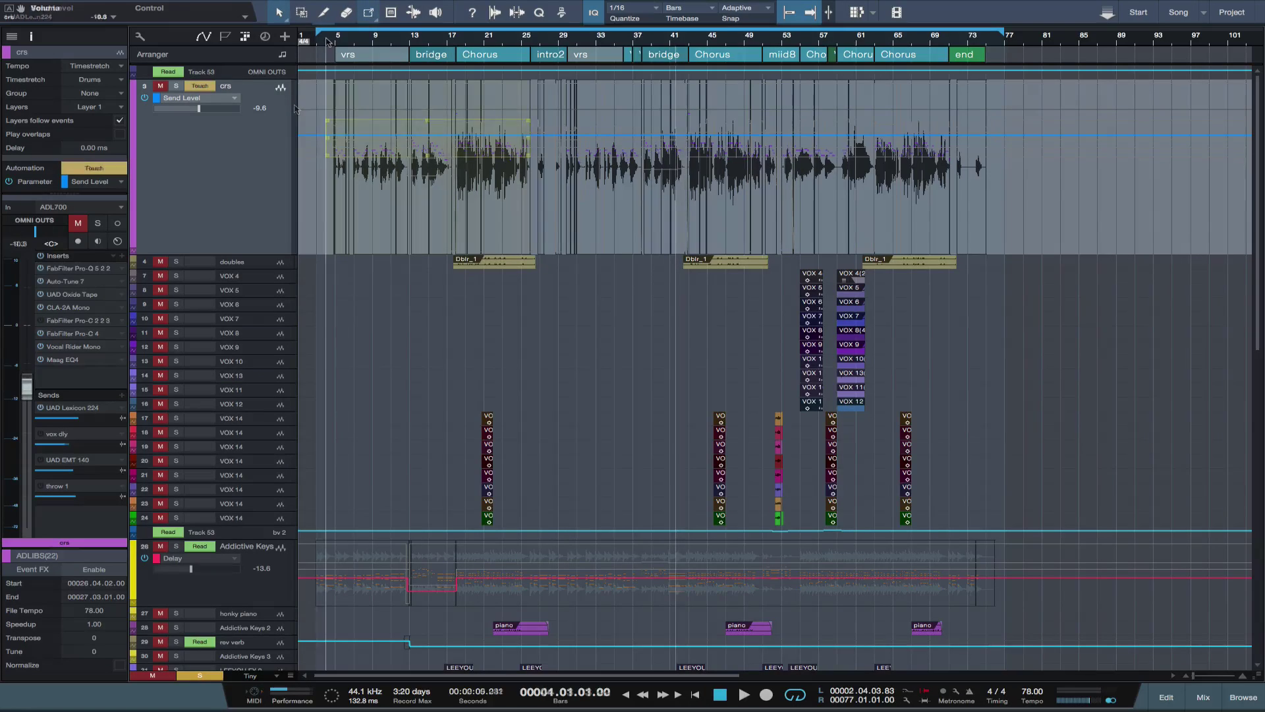
left_click(326, 41)
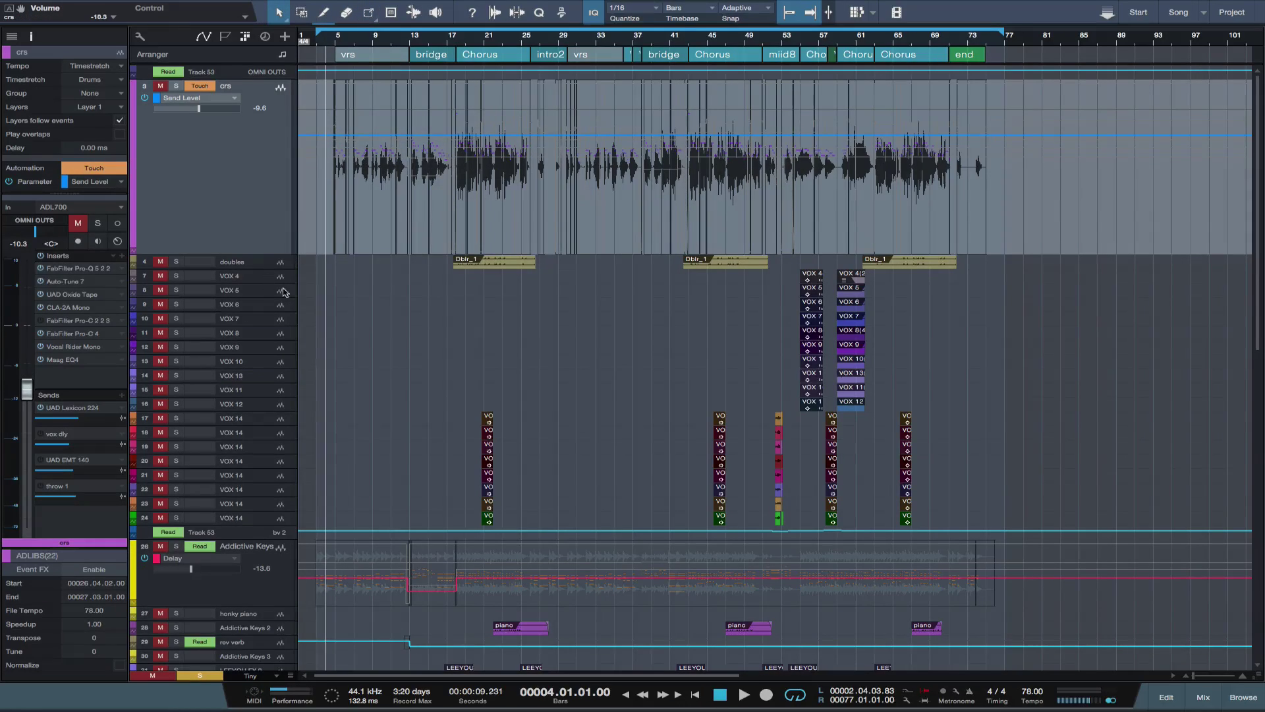
key("space")
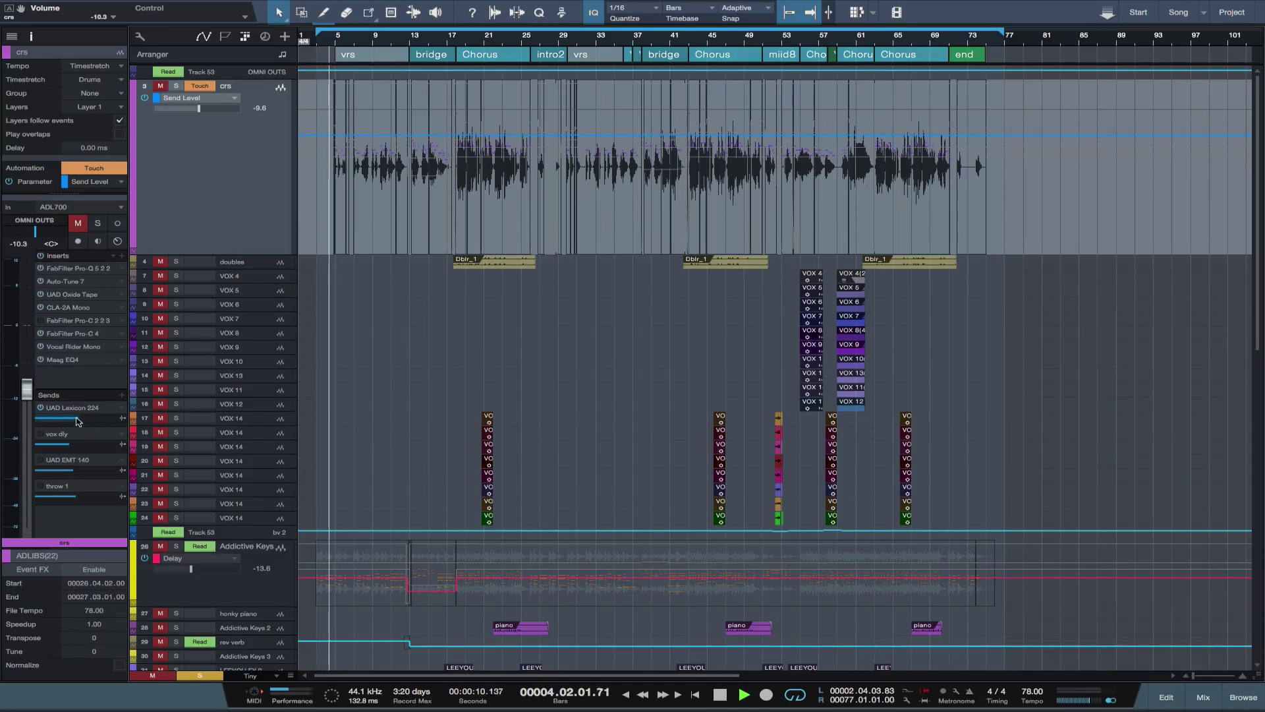
mouse_move(78, 421)
left_mouse_down()
mouse_move(66, 421)
mouse_move(90, 421)
mouse_move(59, 417)
mouse_move(86, 420)
left_mouse_up()
key("space")
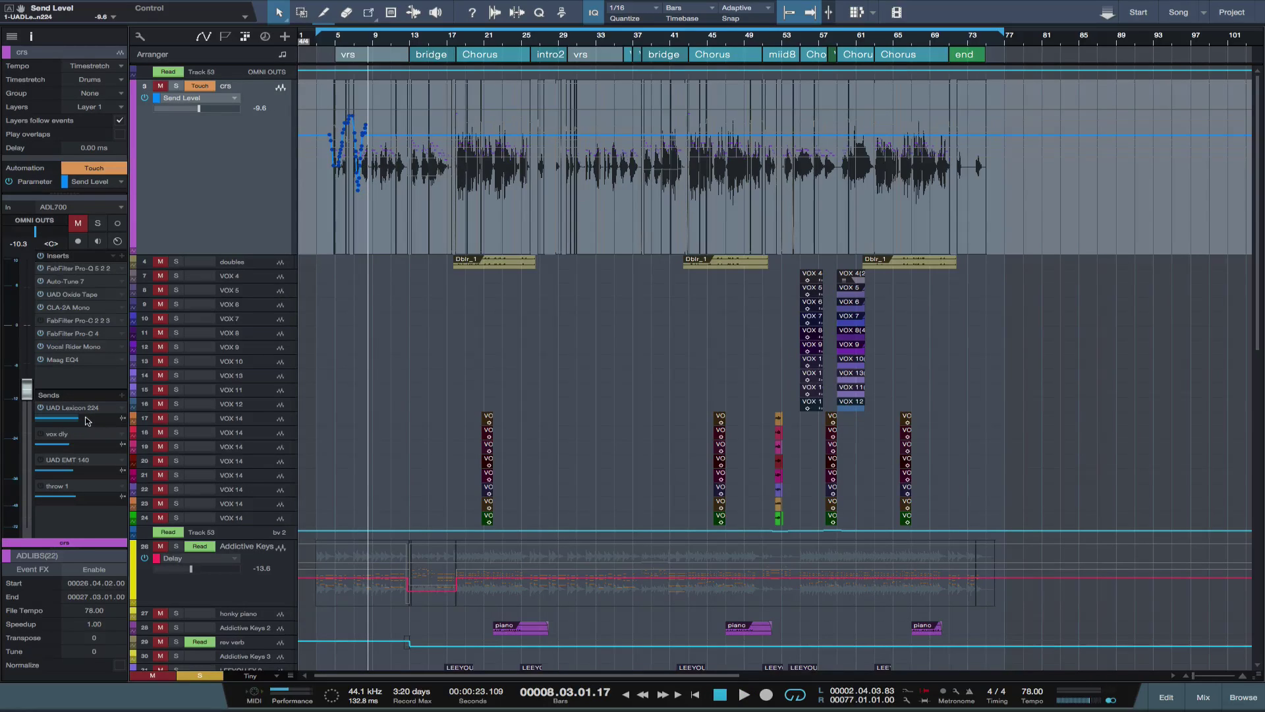